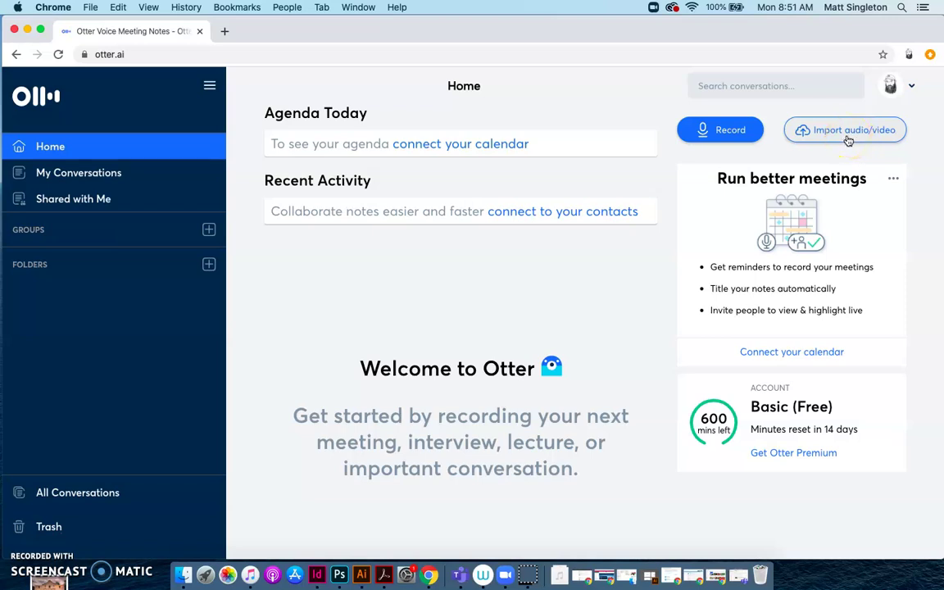
# - Import Don Hardin Athletic Complex.m4a into Otter.ai by dragging it in from Downloads
pyautogui.click(849, 141)
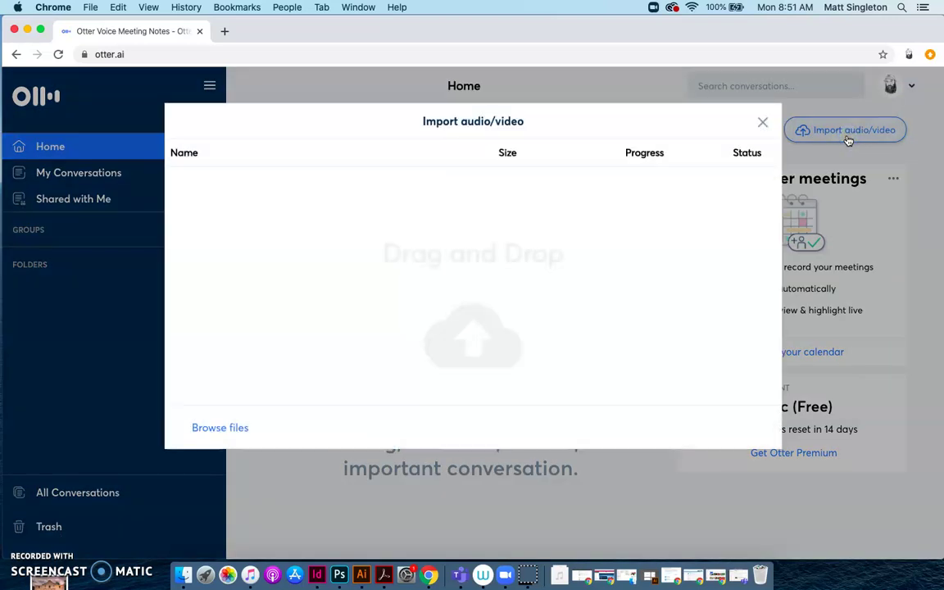
pyautogui.click(558, 574)
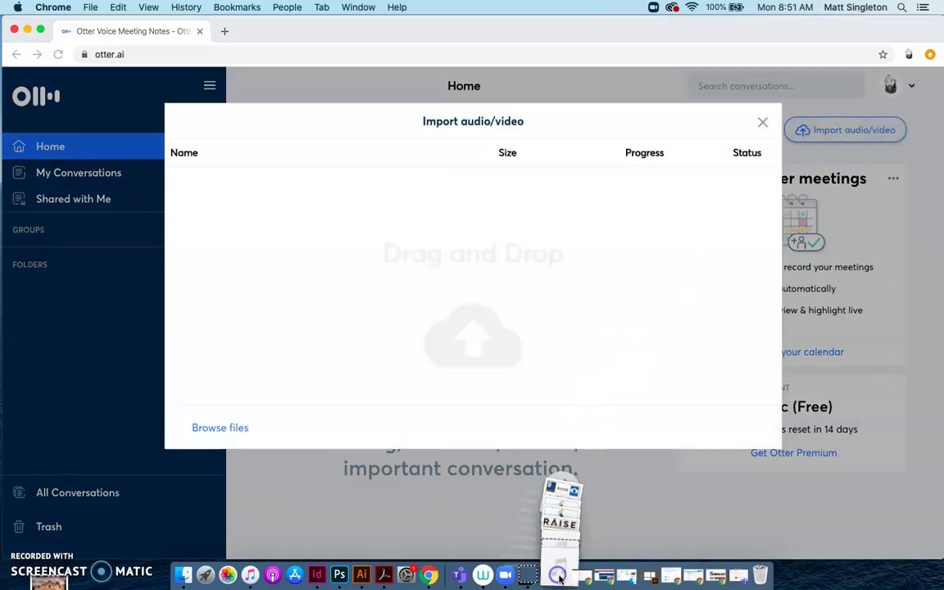
pyautogui.moveTo(551, 536); pyautogui.dragTo(447, 274)
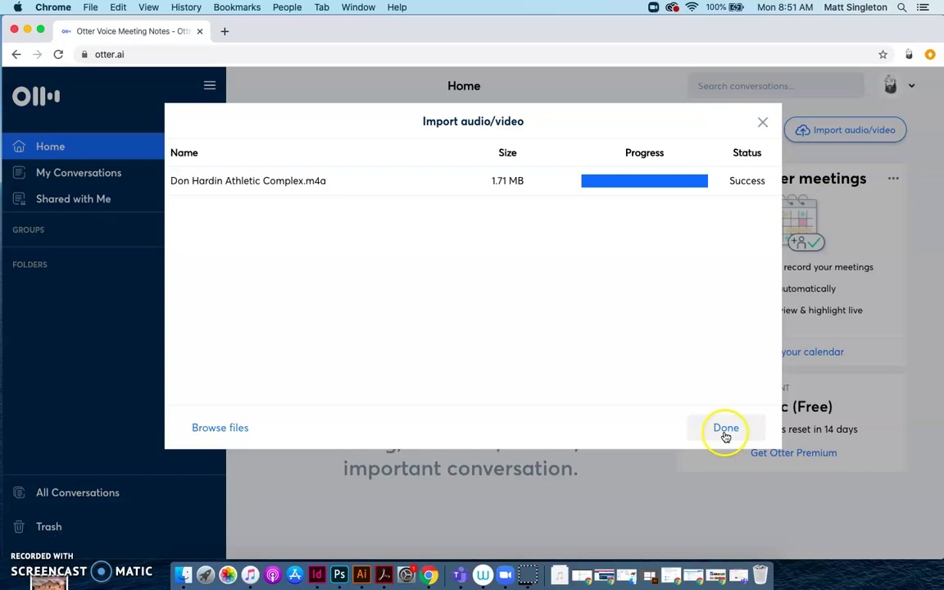
pyautogui.click(727, 430)
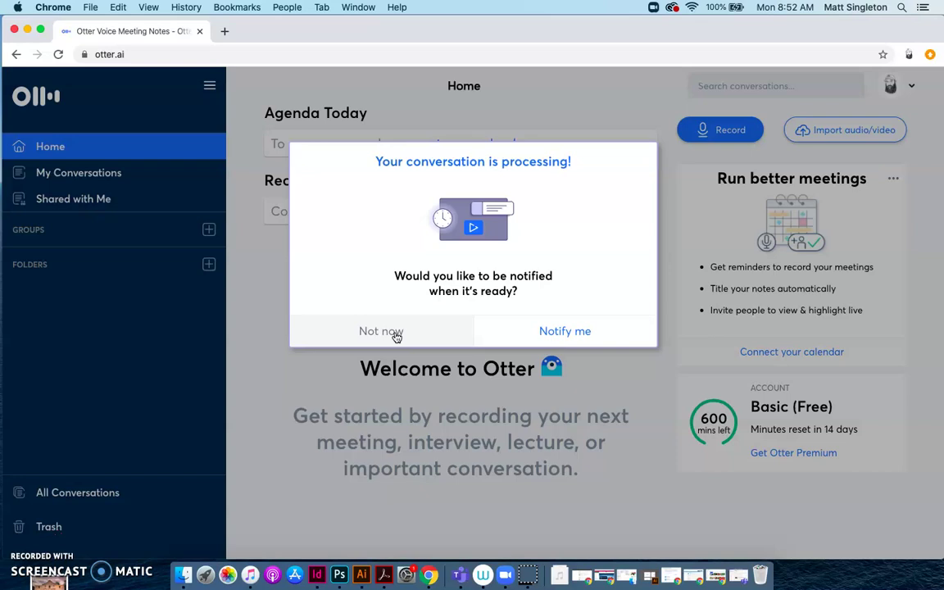
# - Decline the ready notification and open the Don Hardin Athletic Complex conversation
pyautogui.click(397, 335)
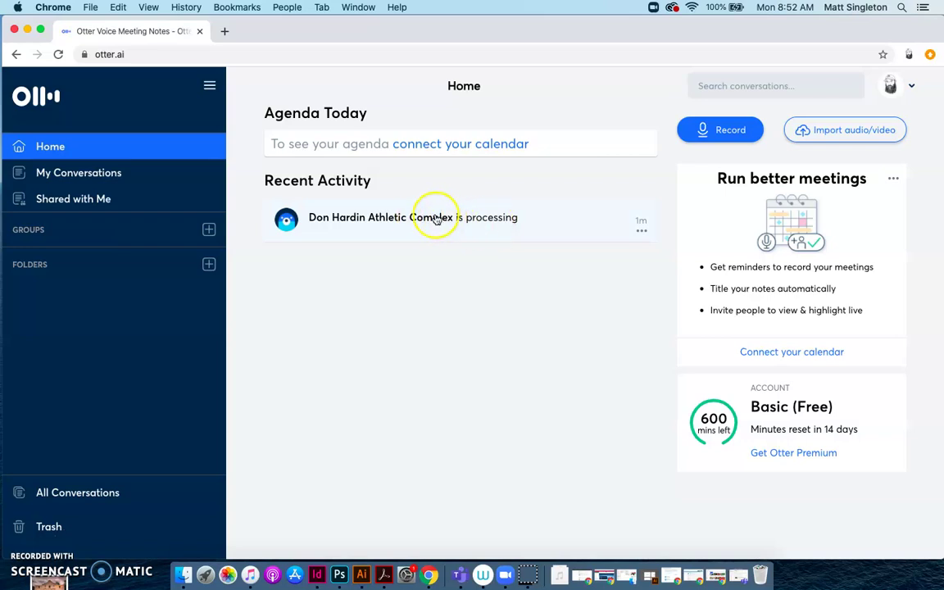
pyautogui.click(140, 182)
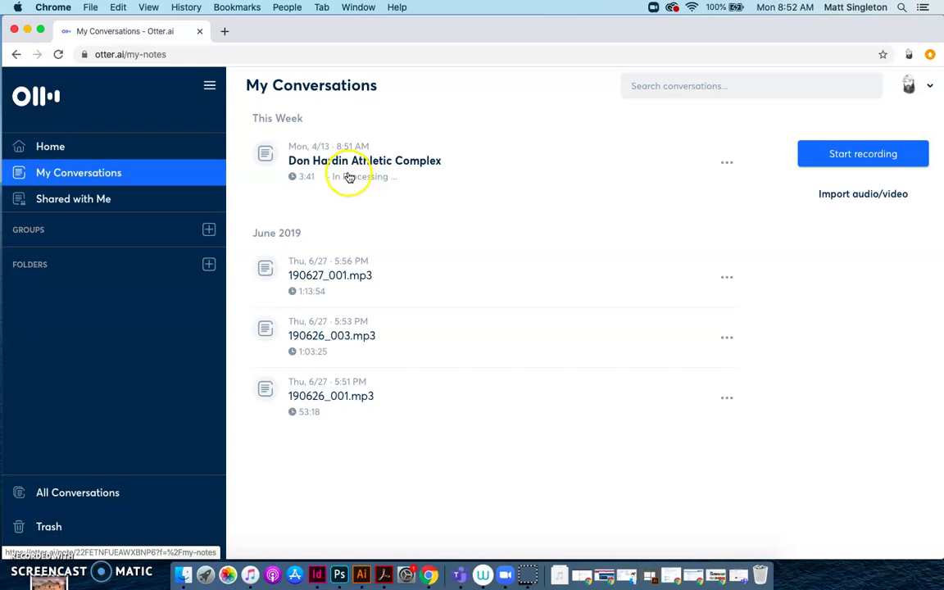
pyautogui.click(391, 164)
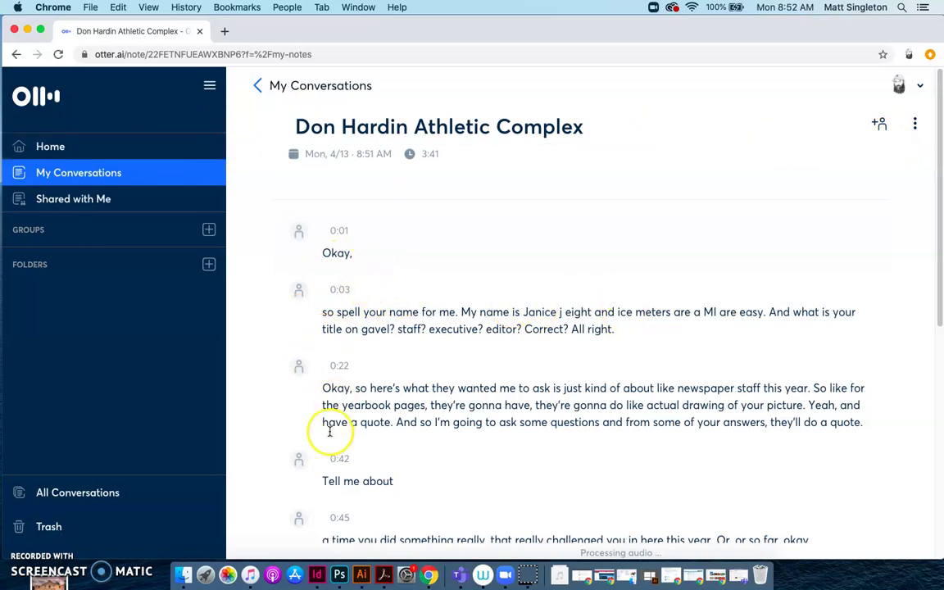
# - Scroll through the generated transcript, briefly selecting its opening word 'Okay,'
pyautogui.scroll(-1, 940, 120)
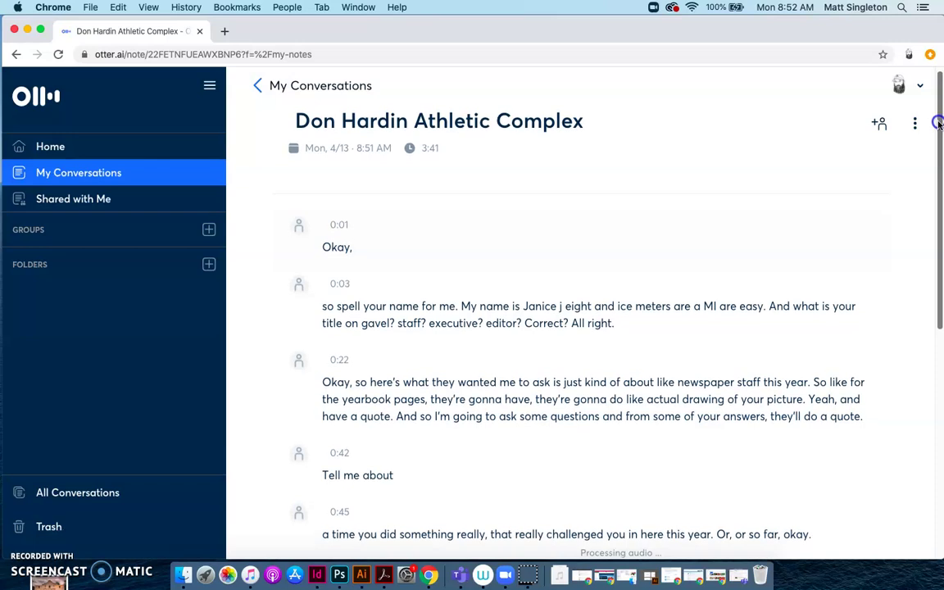
pyautogui.moveTo(940, 120)
pyautogui.mouseDown()
pyautogui.moveTo(912, 245)
pyautogui.moveTo(912, 119)
pyautogui.moveTo(900, 85)
pyautogui.moveTo(902, 123)
pyautogui.mouseUp()
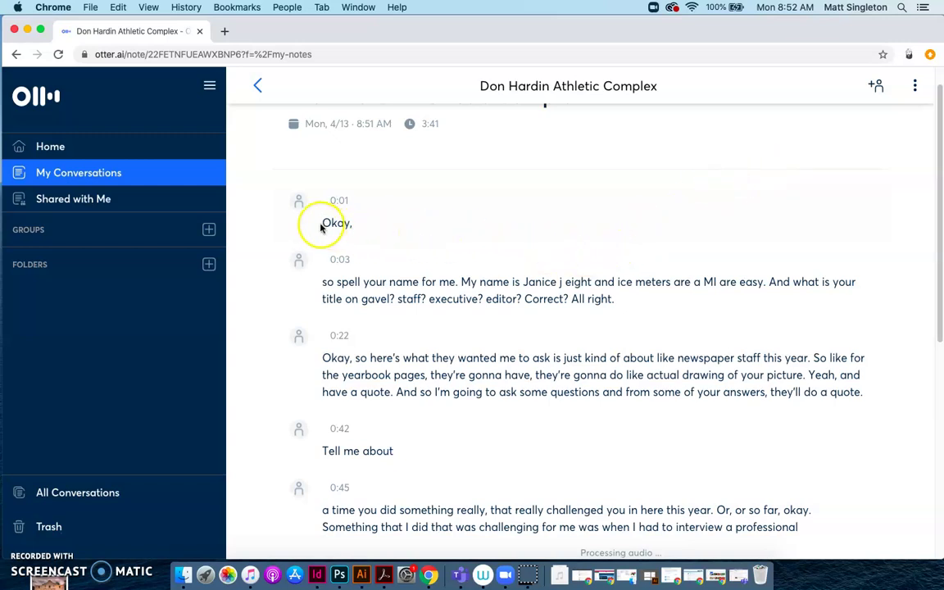
pyautogui.moveTo(323, 223); pyautogui.dragTo(372, 235)
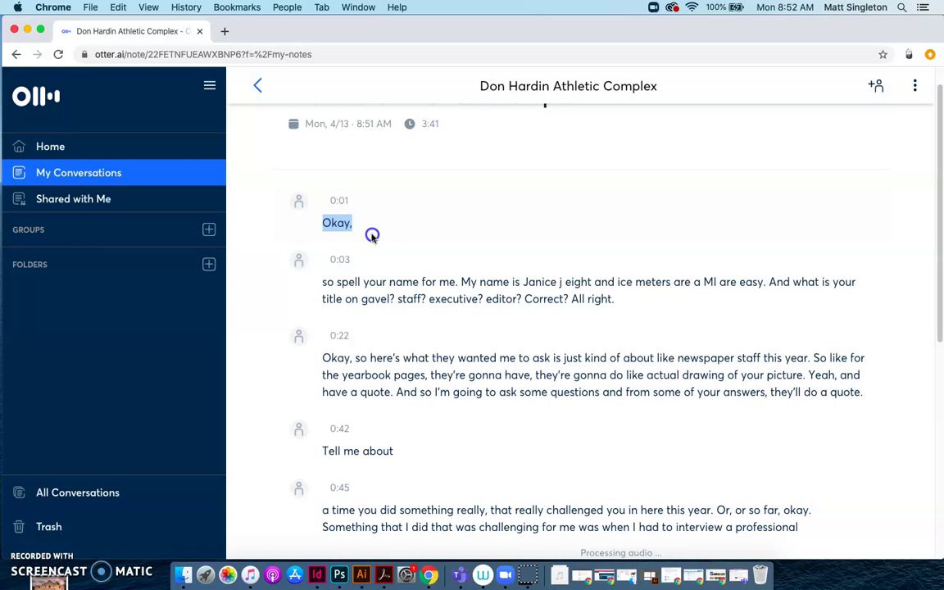
pyautogui.click(331, 283)
pyautogui.click(325, 222)
pyautogui.click(405, 174)
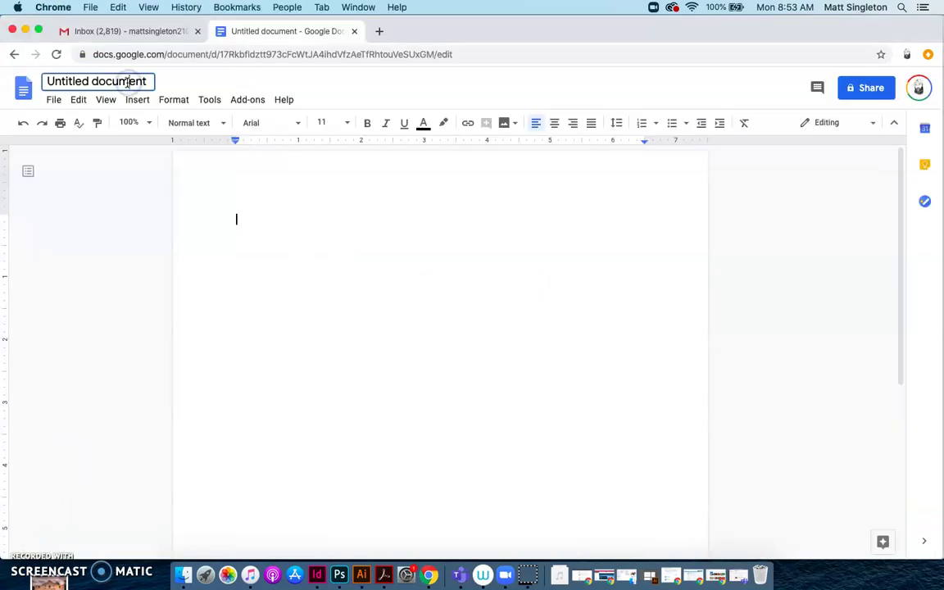
pyautogui.click(128, 82)
pyautogui.tripleClick(130, 82)
pyautogui.click(130, 81)
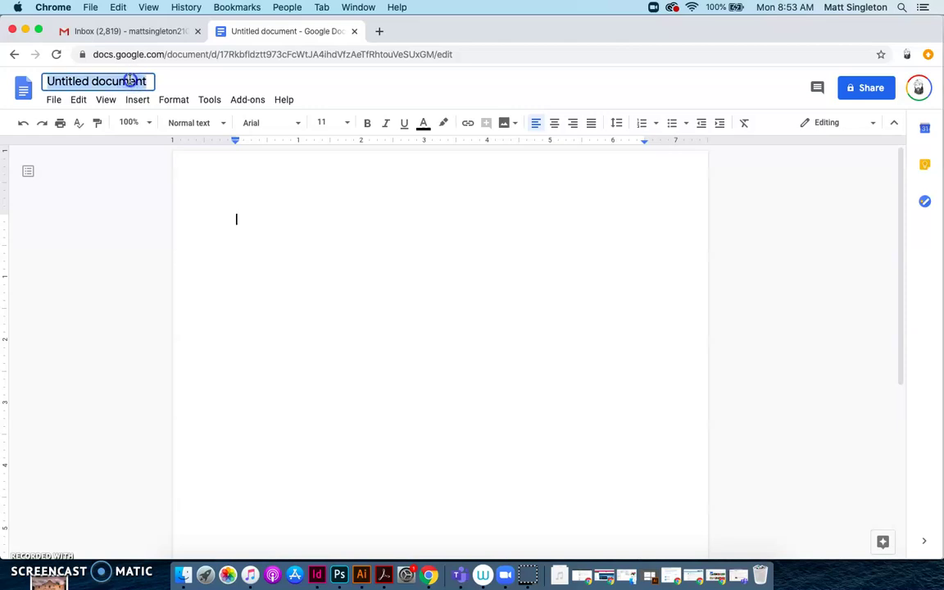
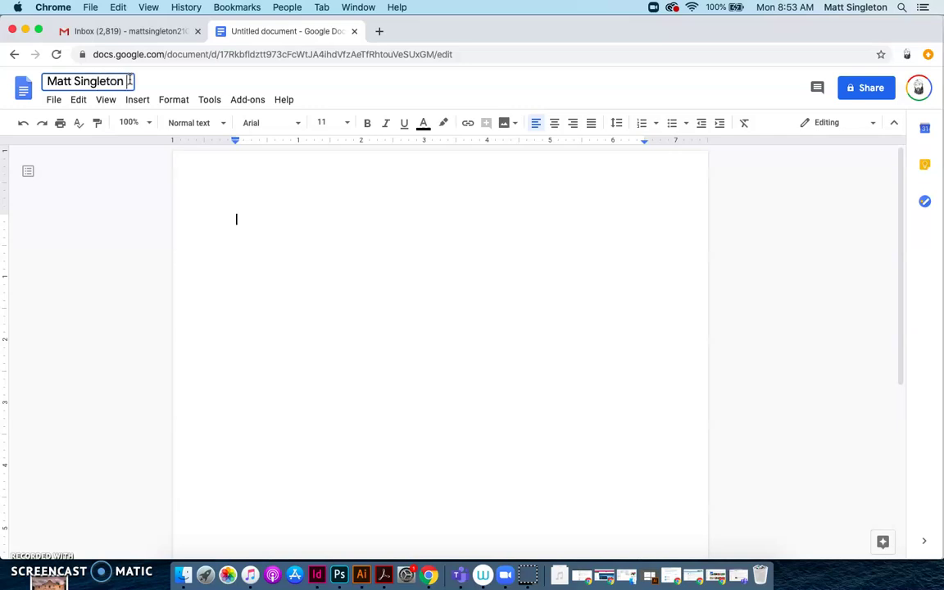
pyautogui.write('Corona')
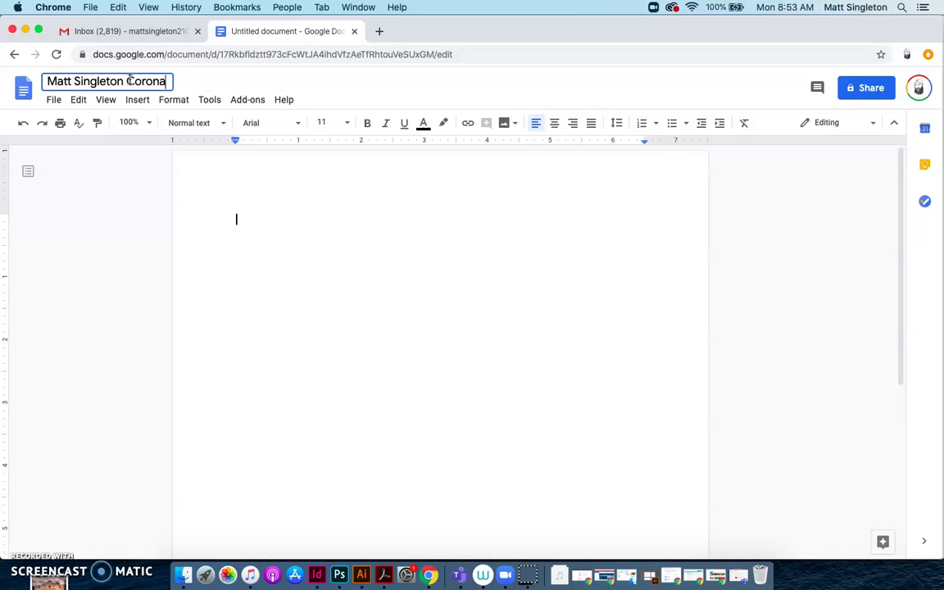
pyautogui.write('ew')
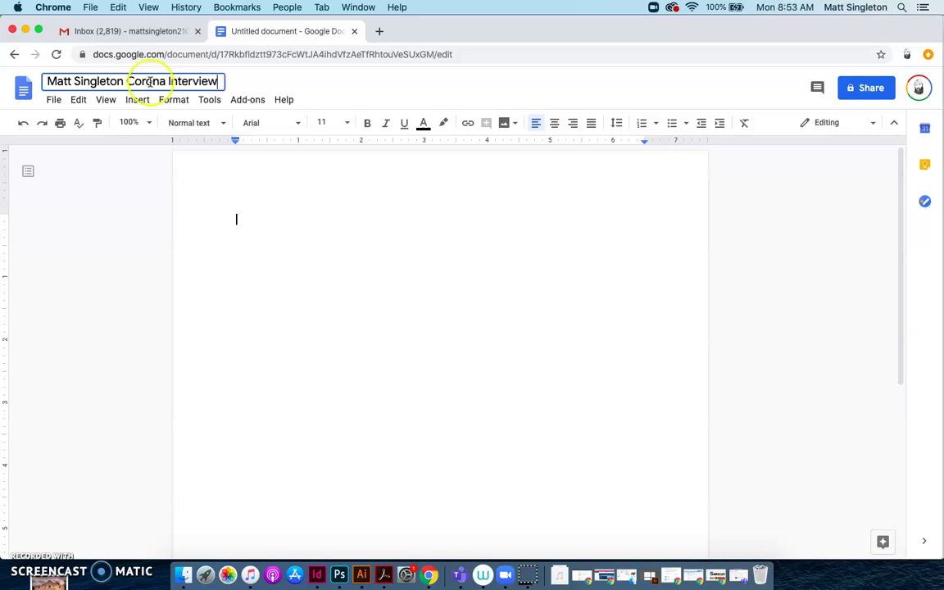
pyautogui.click(269, 219)
# - Type the interviewee, relationship and 'Interview Text:' lines, then snap the doc left
pyautogui.write('How I know them: Explain how')
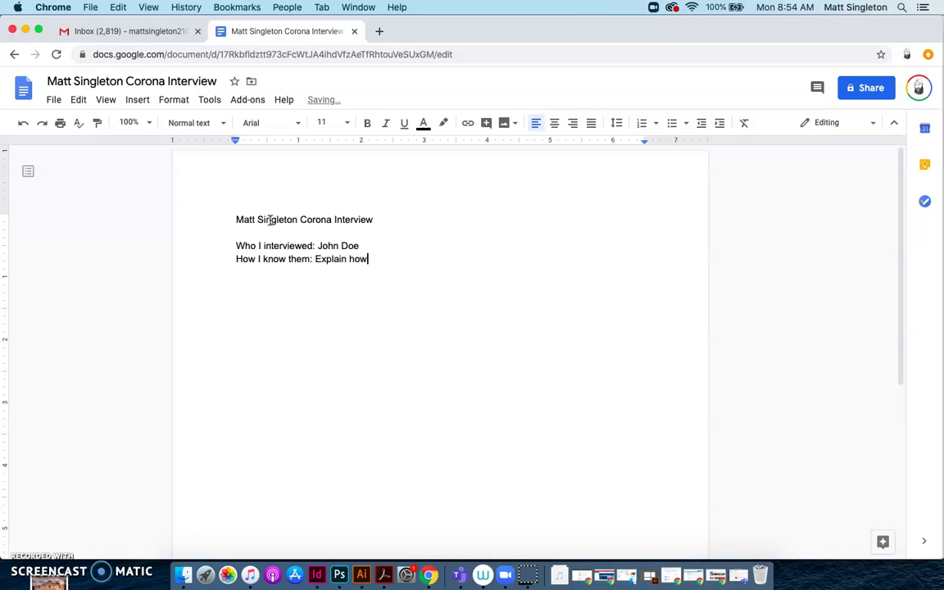
pyautogui.write('you know them.')
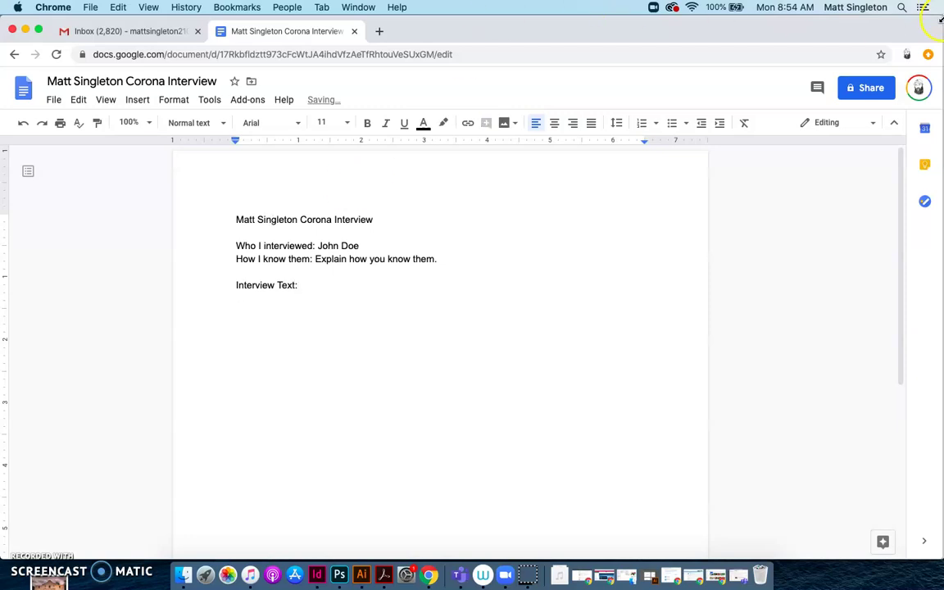
pyautogui.hotkey('ctrl', 'alt', 'Left')
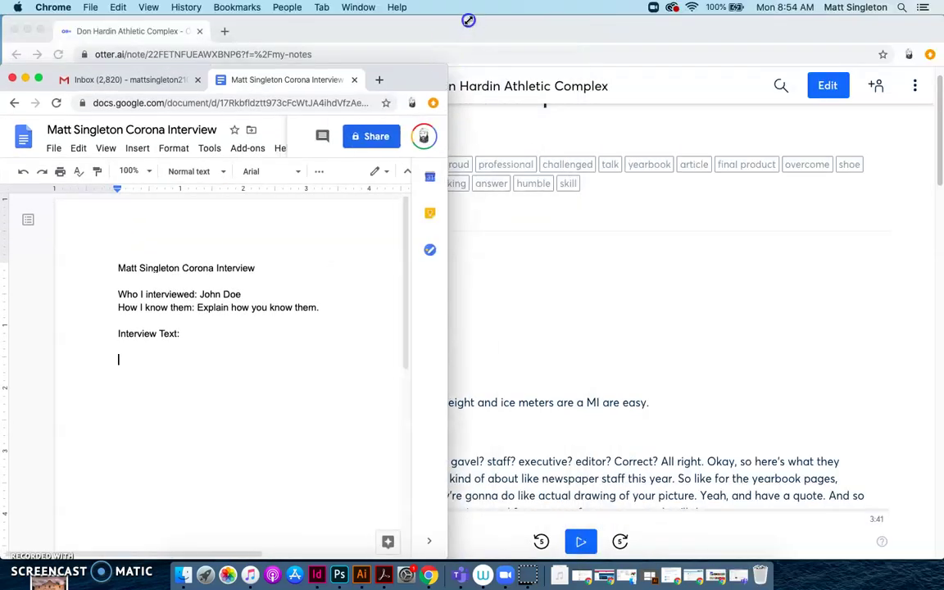
# - Bring the Otter transcript window forward and reposition it beside the document
pyautogui.click(520, 22)
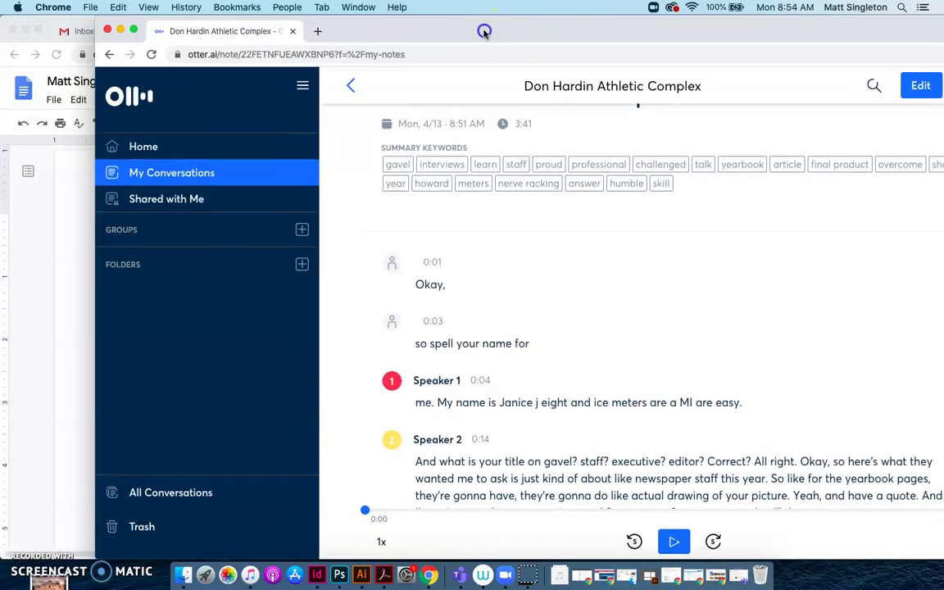
pyautogui.moveTo(400, 25); pyautogui.dragTo(471, 30)
pyautogui.moveTo(599, 32); pyautogui.dragTo(506, 25)
pyautogui.moveTo(941, 157)
pyautogui.mouseDown()
pyautogui.moveTo(918, 511)
pyautogui.moveTo(902, 403)
pyautogui.moveTo(933, 234)
pyautogui.moveTo(850, 70)
pyautogui.mouseUp()
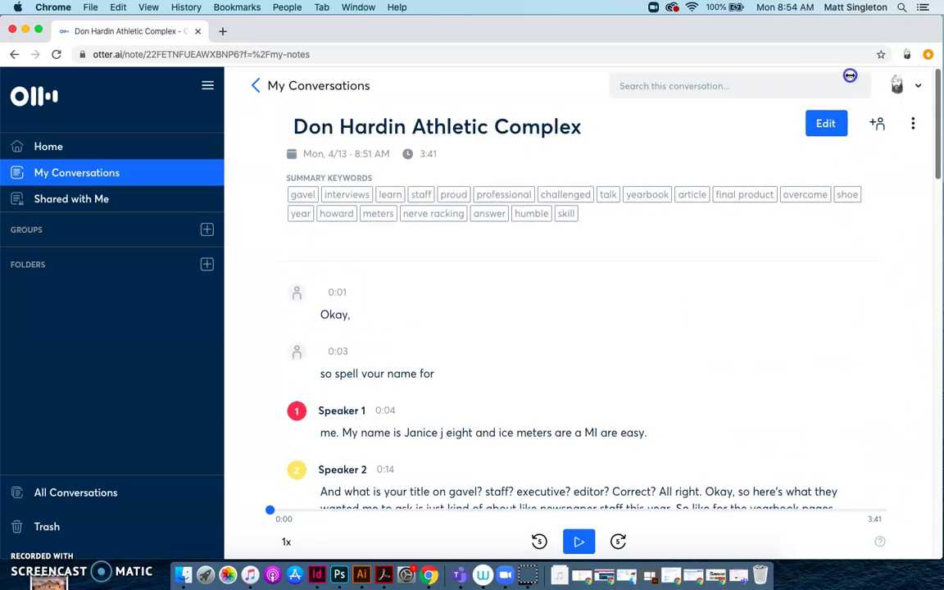
# - Replay Speaker 1's name-spelling sentence from the word 'ice', pausing around 0:09
pyautogui.click(578, 544)
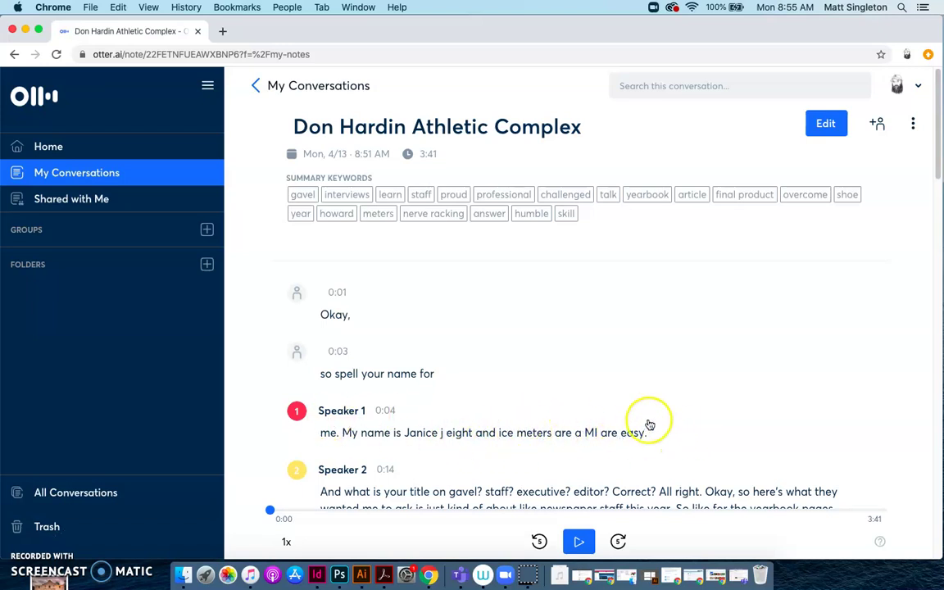
pyautogui.moveTo(940, 127)
pyautogui.mouseDown()
pyautogui.moveTo(927, 182)
pyautogui.moveTo(919, 143)
pyautogui.mouseUp()
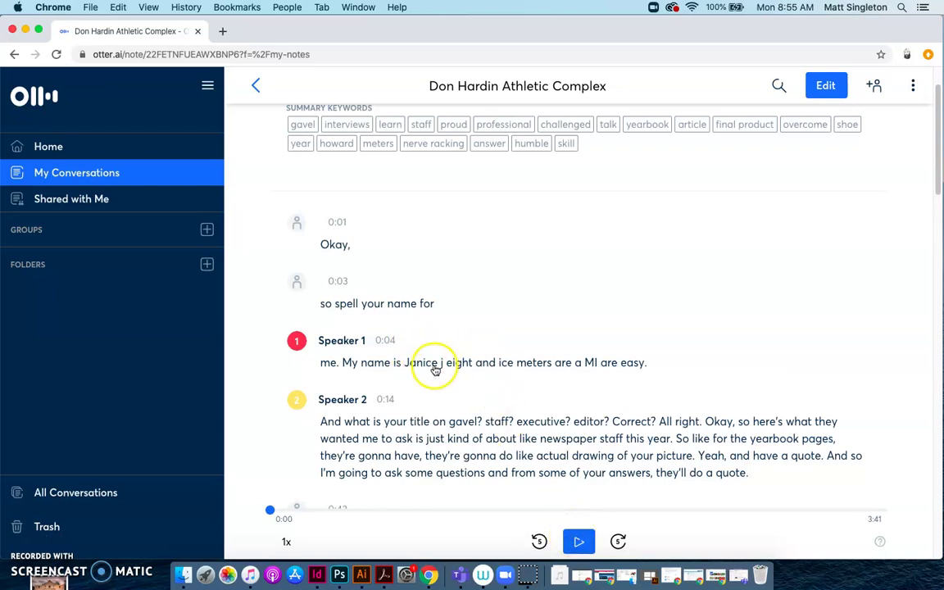
pyautogui.click(376, 365)
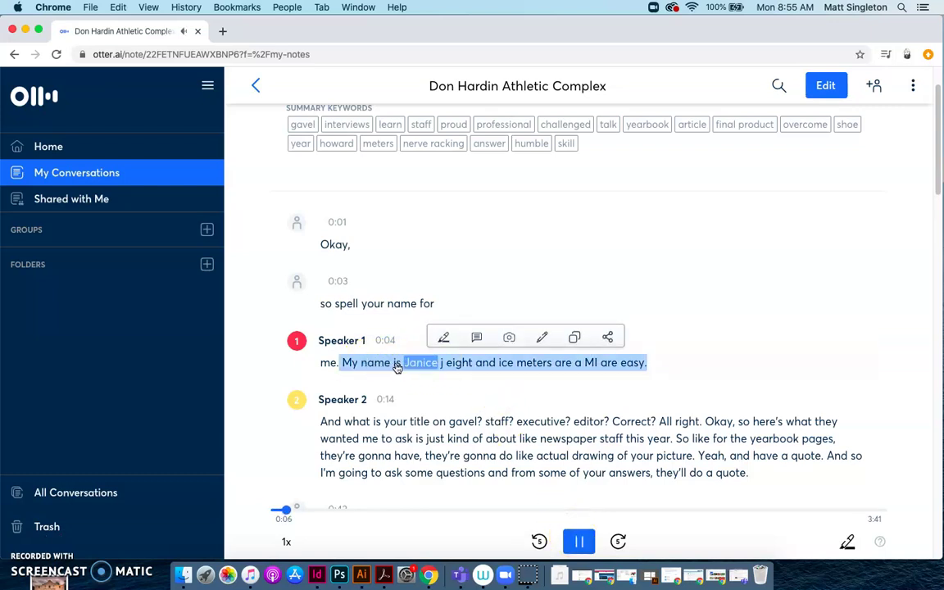
pyautogui.click(580, 545)
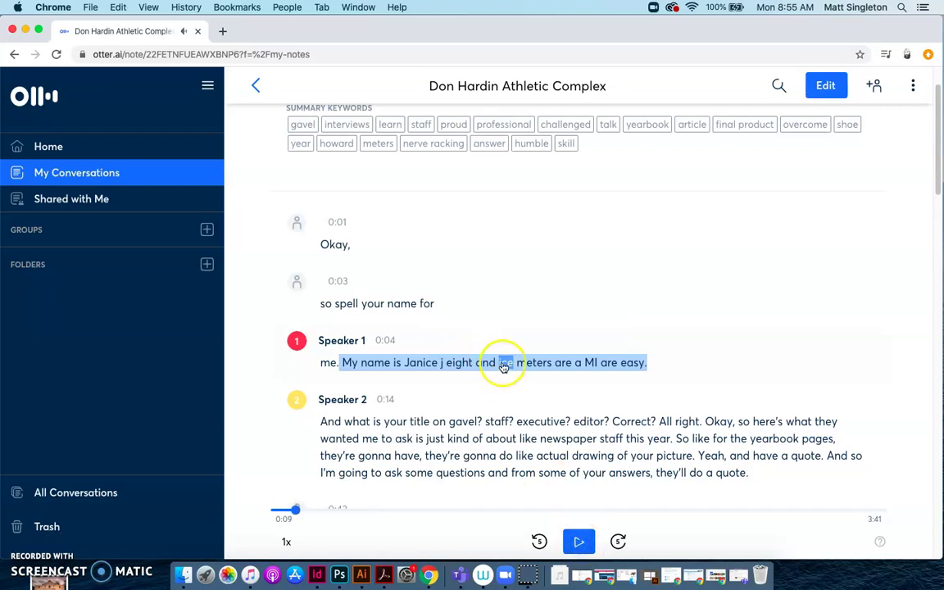
pyautogui.click(504, 365)
pyautogui.click(506, 368)
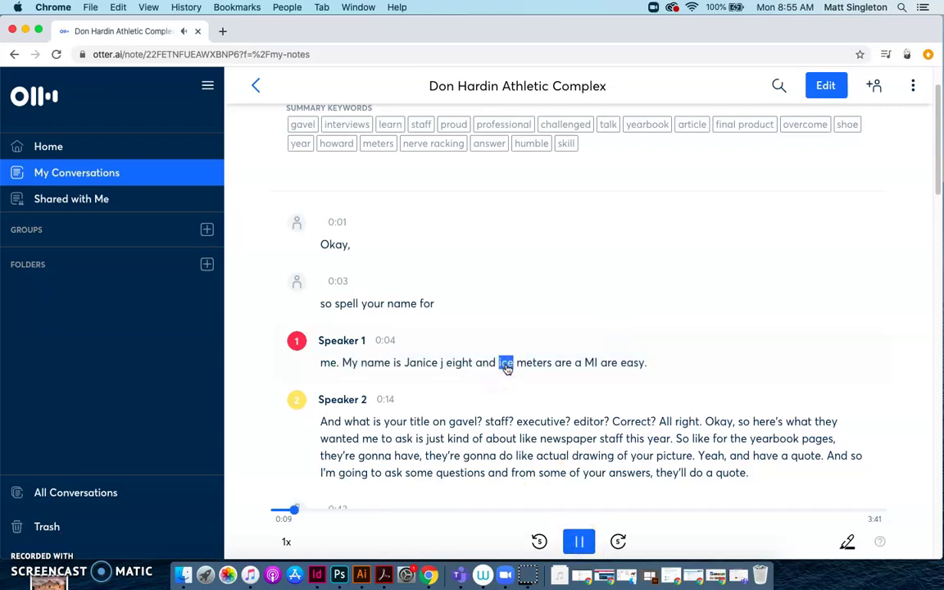
pyautogui.click(504, 365)
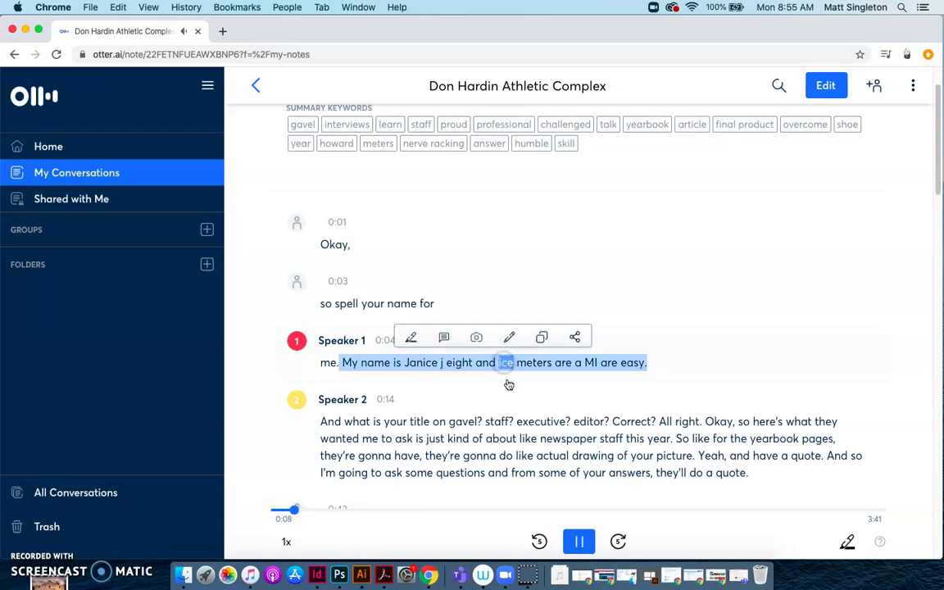
pyautogui.click(580, 540)
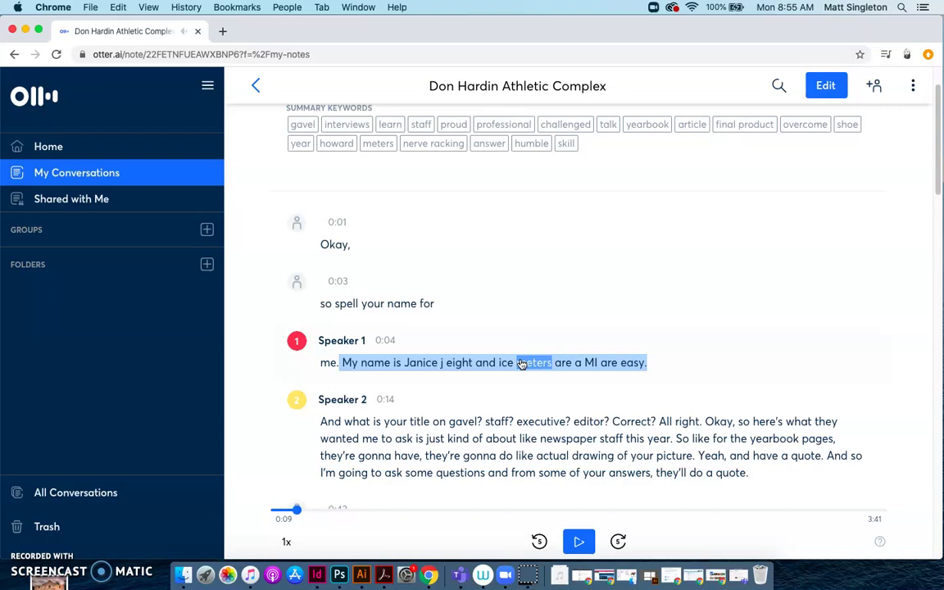
pyautogui.click(826, 85)
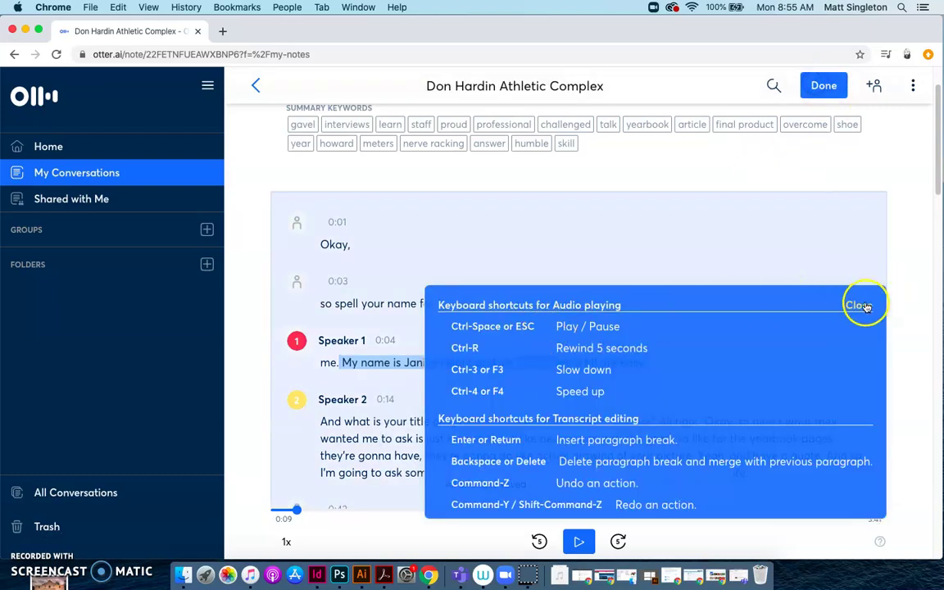
pyautogui.click(859, 305)
pyautogui.click(525, 362)
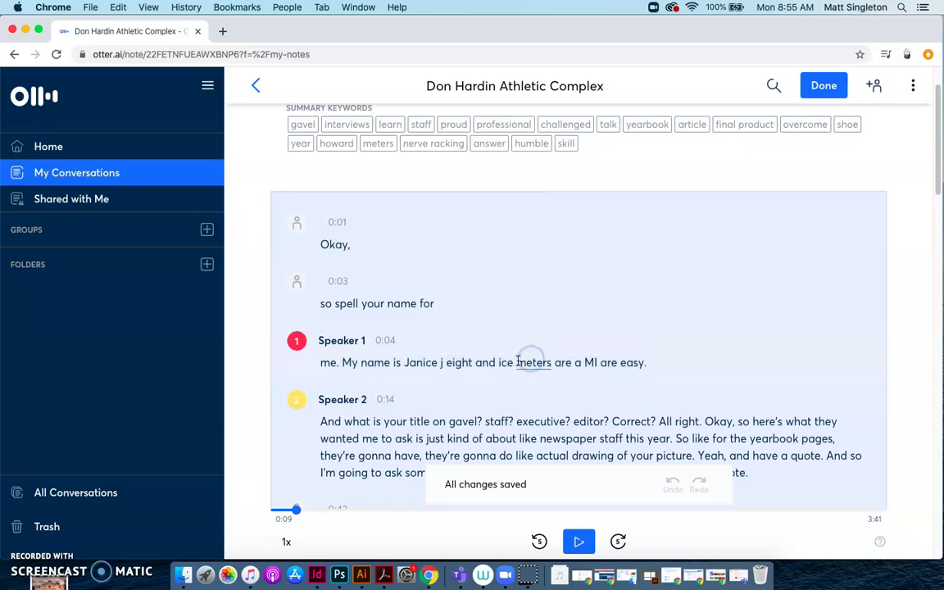
pyautogui.moveTo(439, 363); pyautogui.dragTo(641, 362)
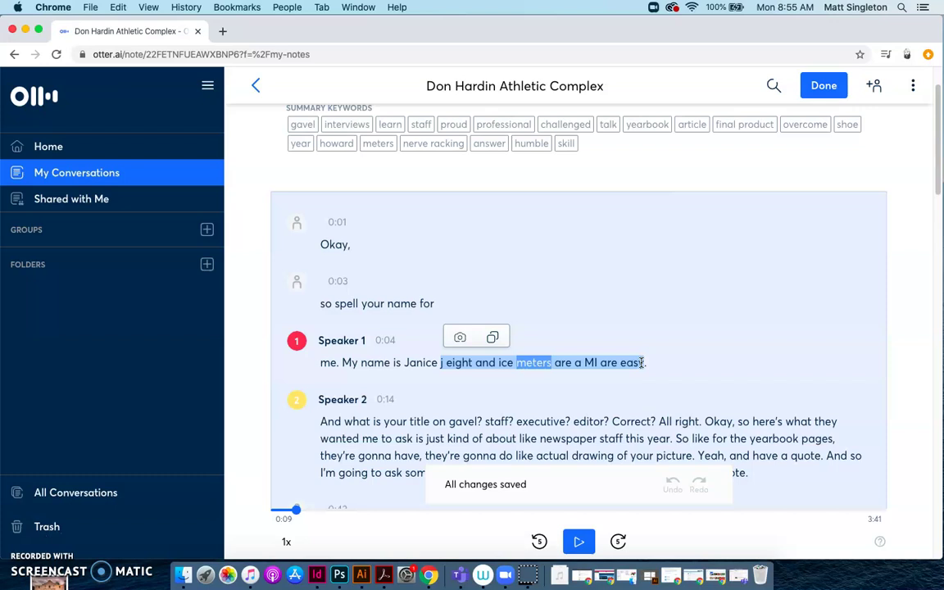
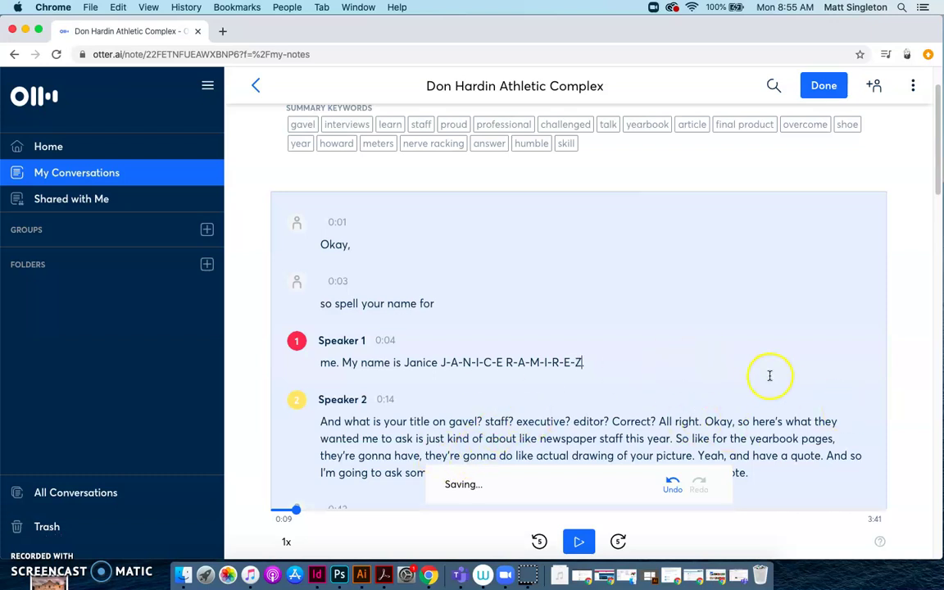
pyautogui.moveTo(931, 147)
pyautogui.mouseDown()
pyautogui.moveTo(929, 194)
pyautogui.moveTo(929, 173)
pyautogui.mouseUp()
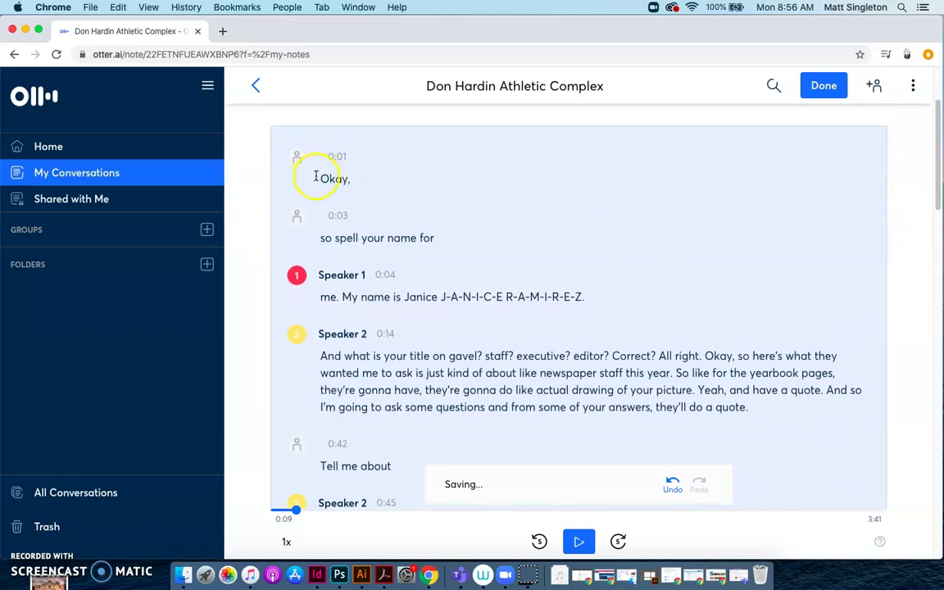
pyautogui.press('super+a')
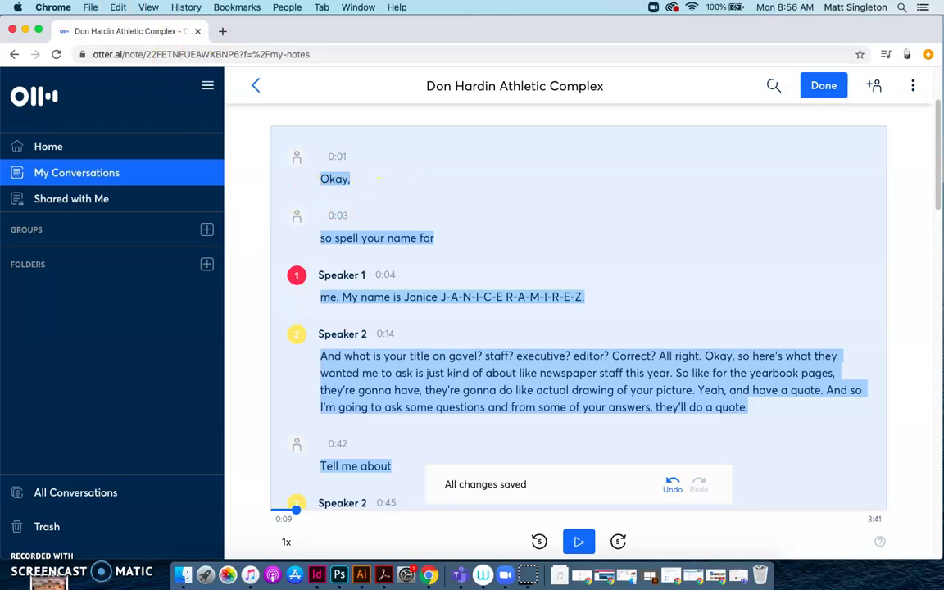
# - Select all and copy the transcript from Otter, then move its window aside
pyautogui.click(119, 8)
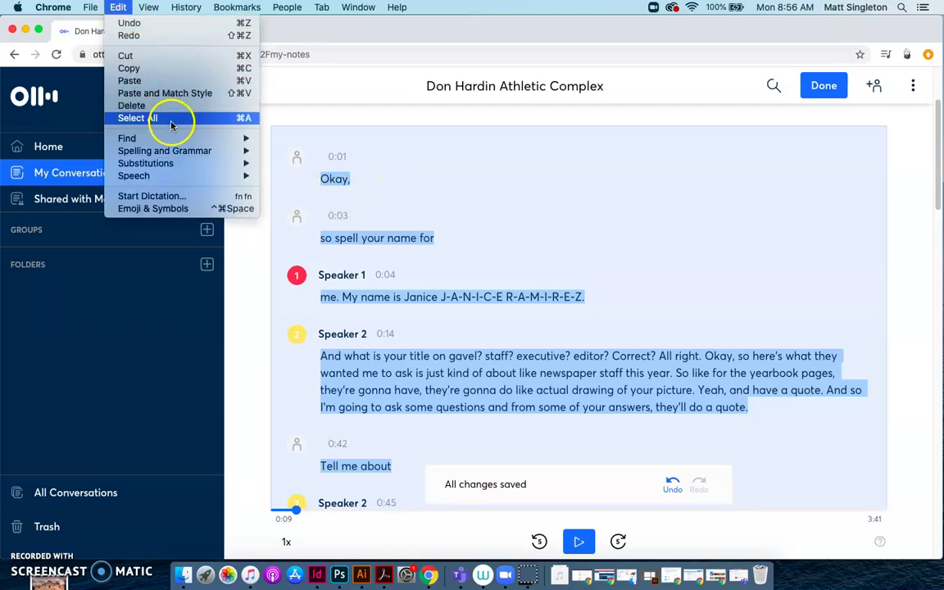
pyautogui.click(107, 7)
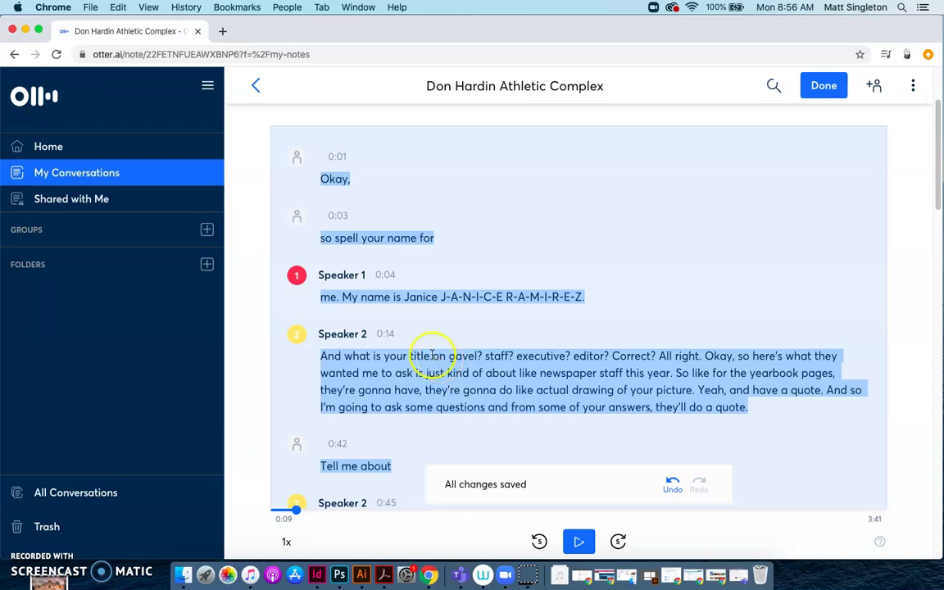
pyautogui.click(118, 7)
pyautogui.click(141, 73)
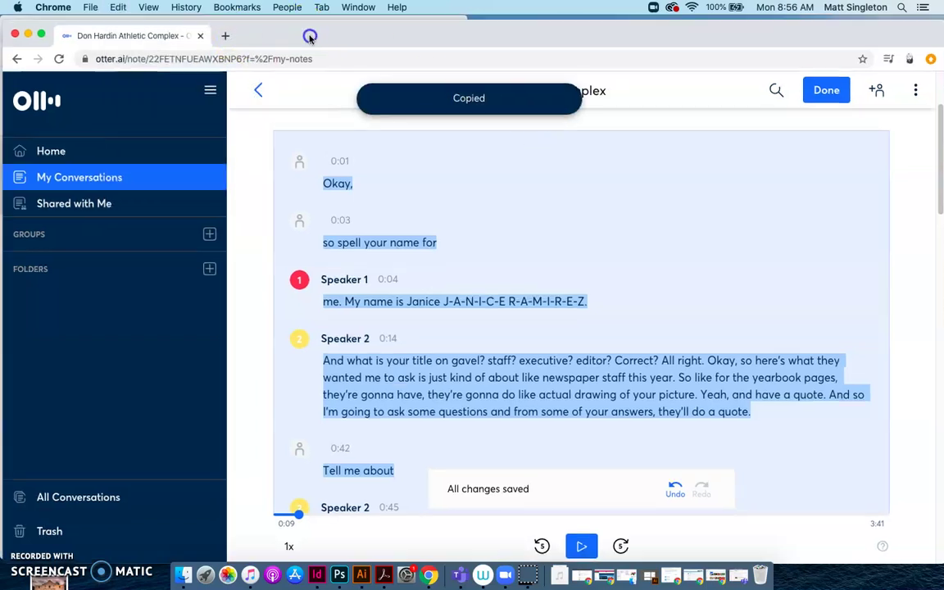
pyautogui.moveTo(303, 31); pyautogui.dragTo(437, 36)
# - Paste the transcript below 'Interview Text:' in the Google Doc and scroll back up
pyautogui.click(195, 347)
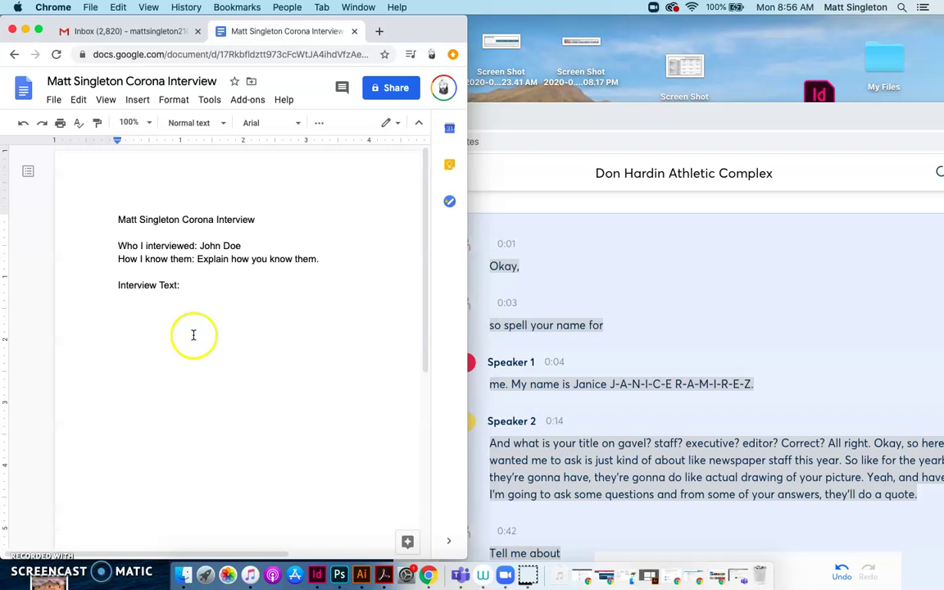
pyautogui.click(78, 102)
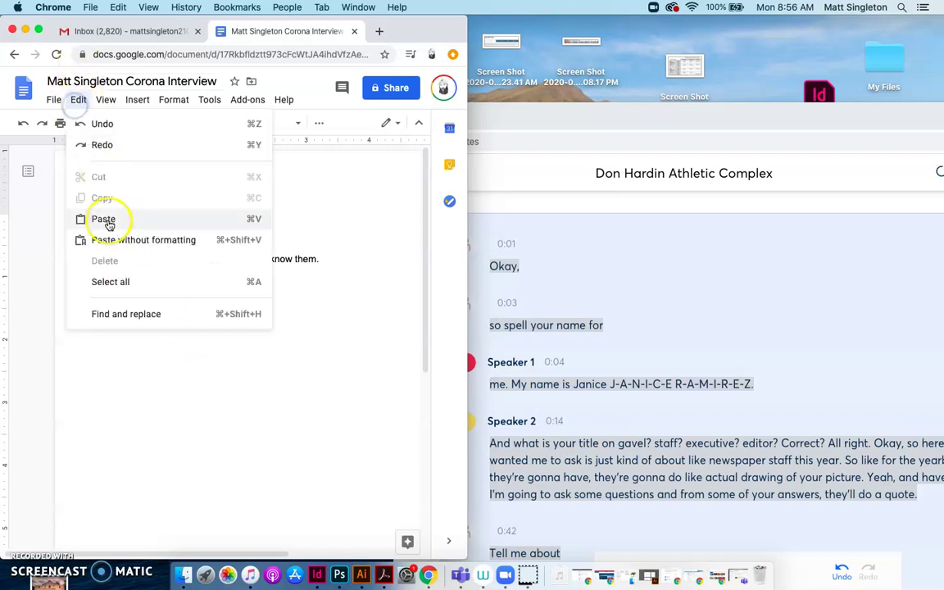
pyautogui.click(110, 218)
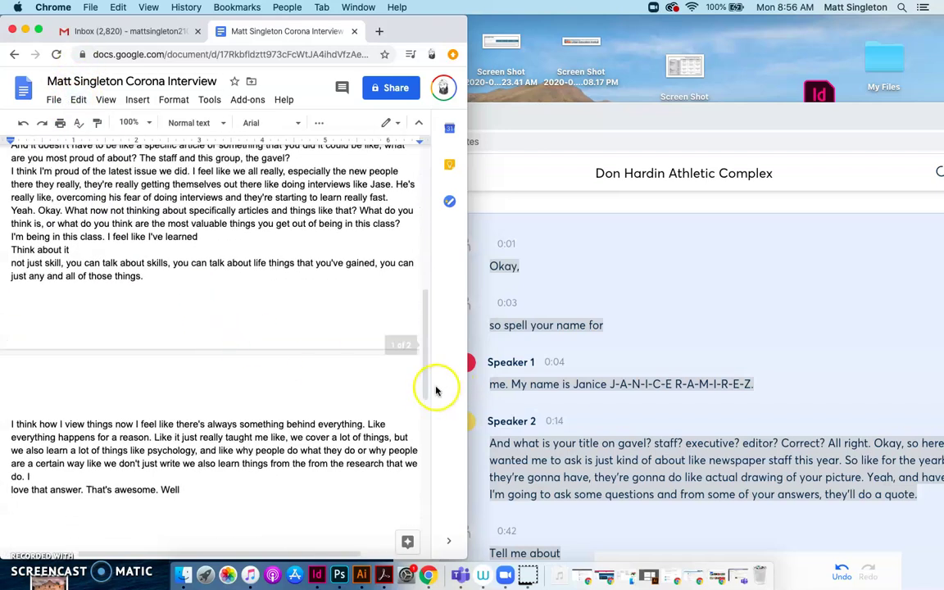
pyautogui.moveTo(426, 385); pyautogui.dragTo(367, 155)
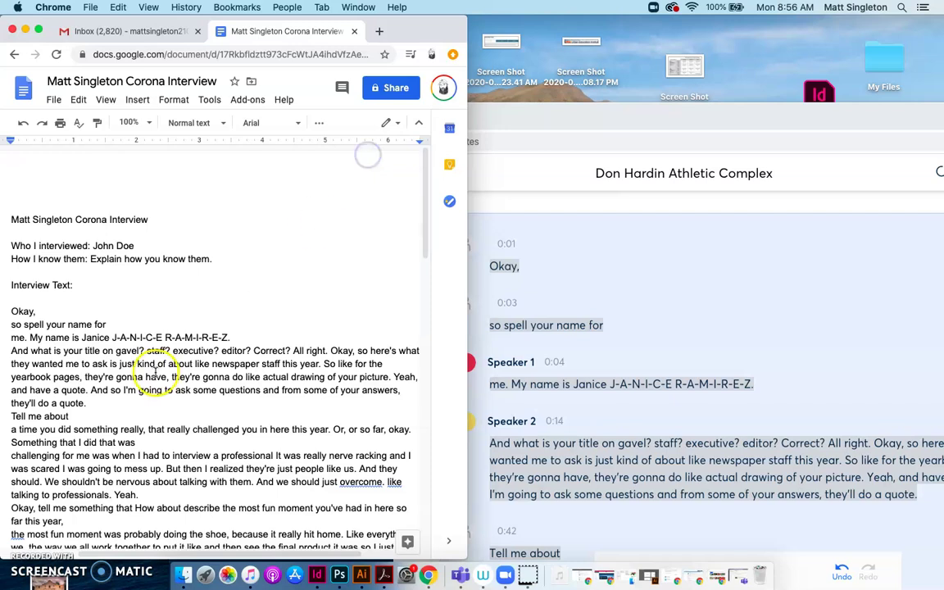
pyautogui.hscroll(-3, 156, 377)
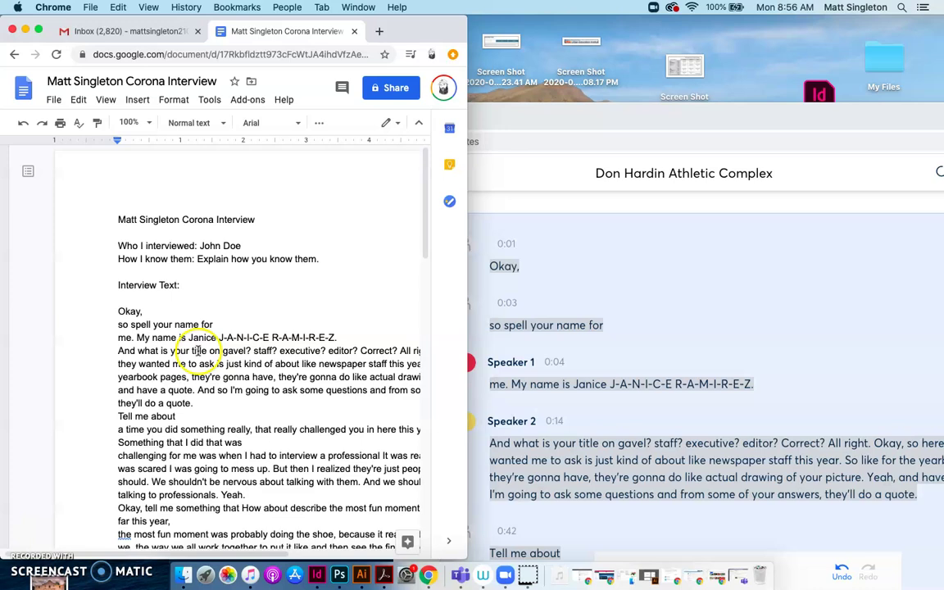
# - Join the 'me.' and 'so spell your name' lines onto 'Okay,' and prefix it 'ME:'
pyautogui.click(115, 335)
pyautogui.hscroll(3, 116, 335)
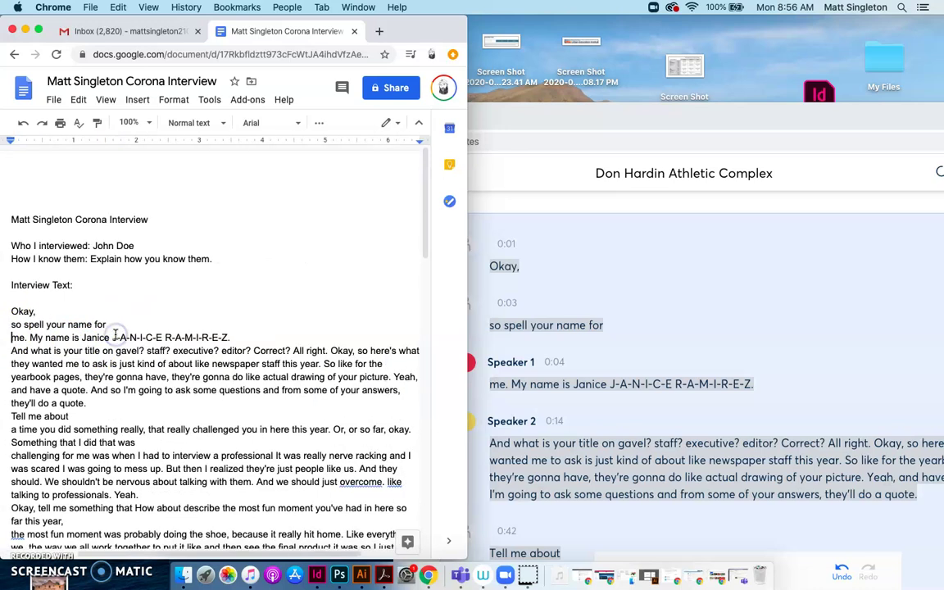
pyautogui.press('BackSpace')
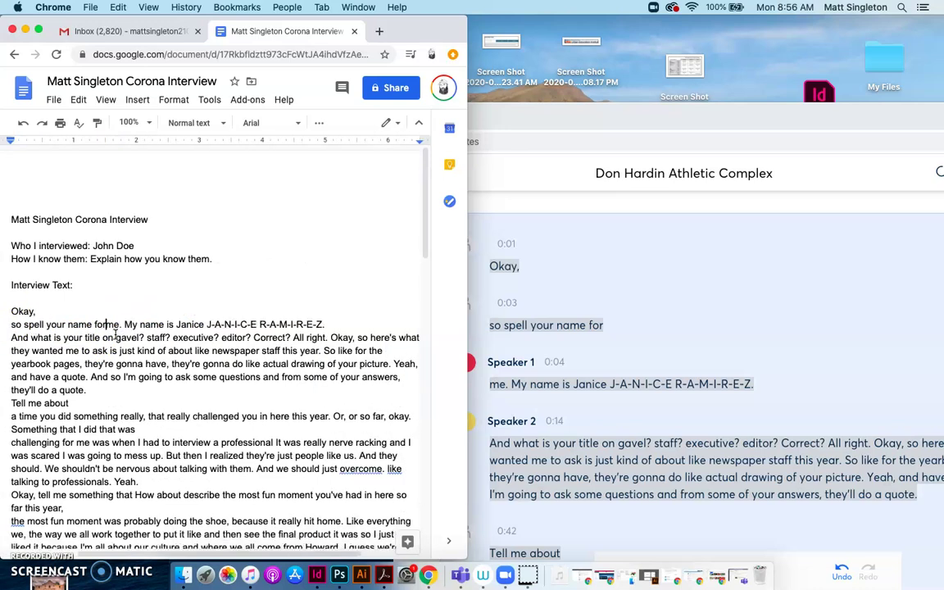
pyautogui.click(15, 323)
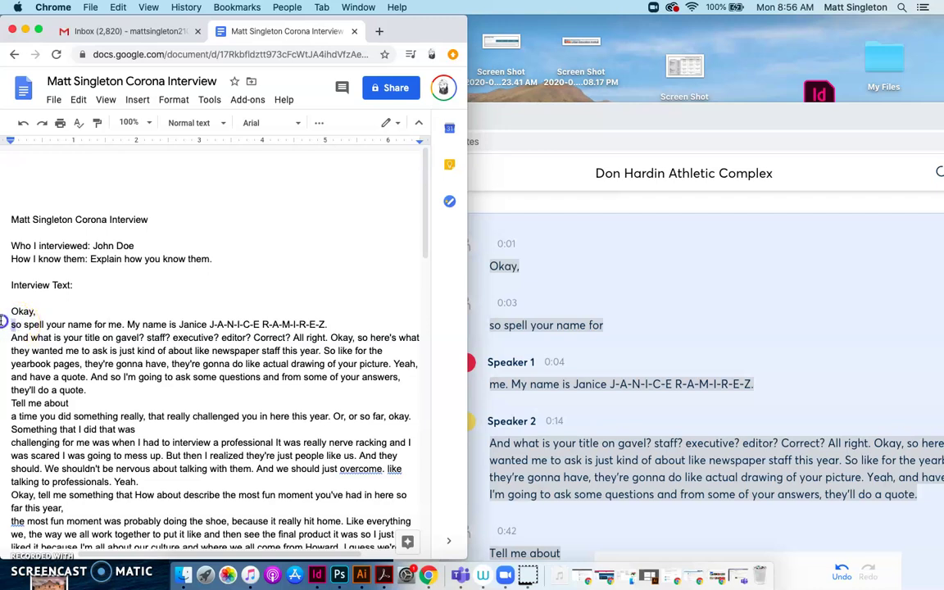
pyautogui.press('BackSpace')
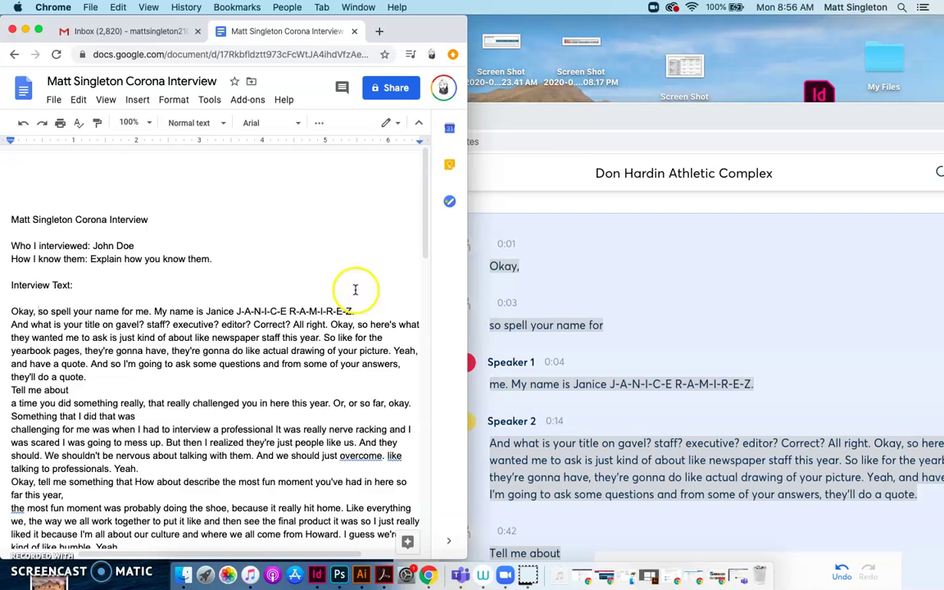
pyautogui.click(601, 352)
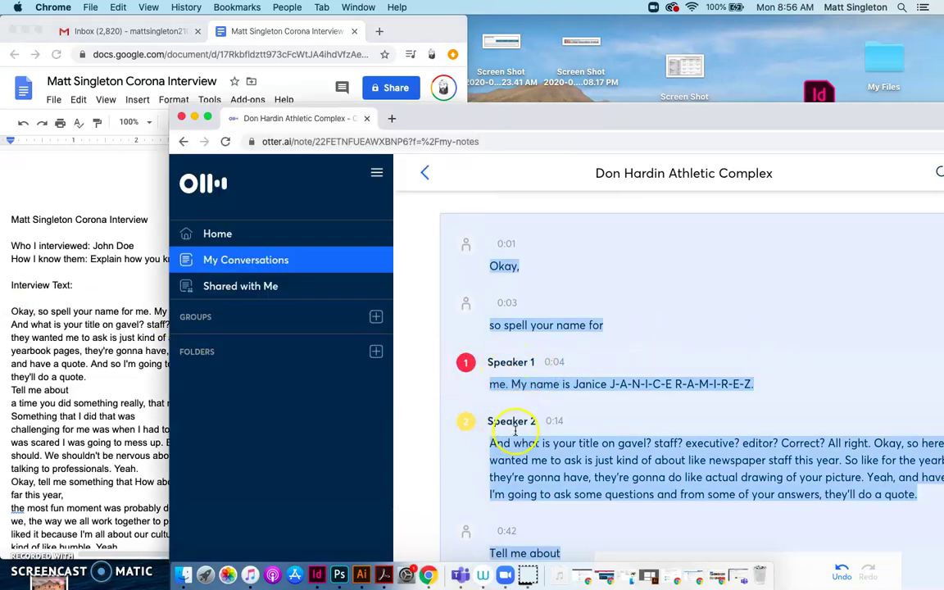
pyautogui.click(66, 292)
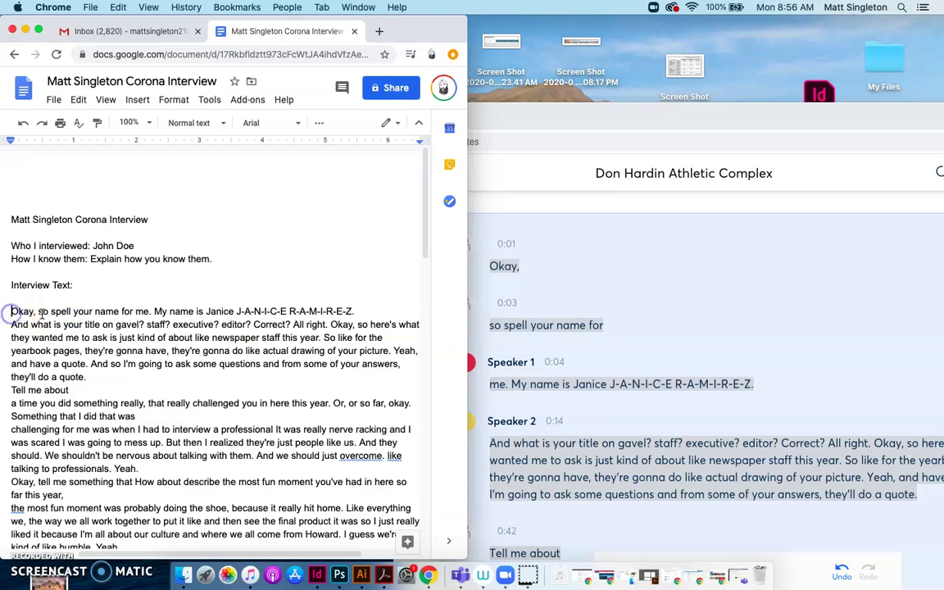
pyautogui.write('ME:')
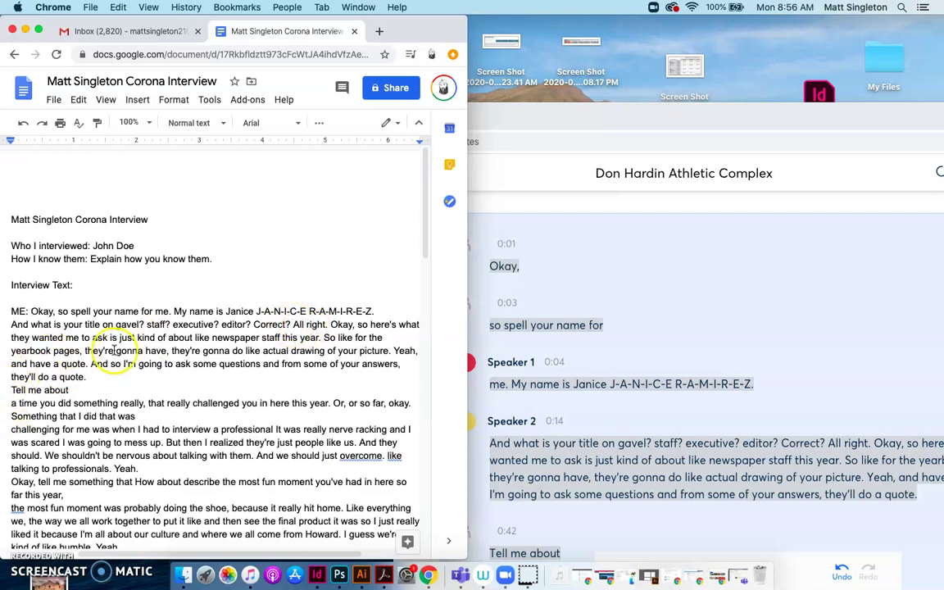
# - Rejoin the broken 'a time you did…' question lines and start a 'JANICE:' answer paragraph
pyautogui.click(11, 399)
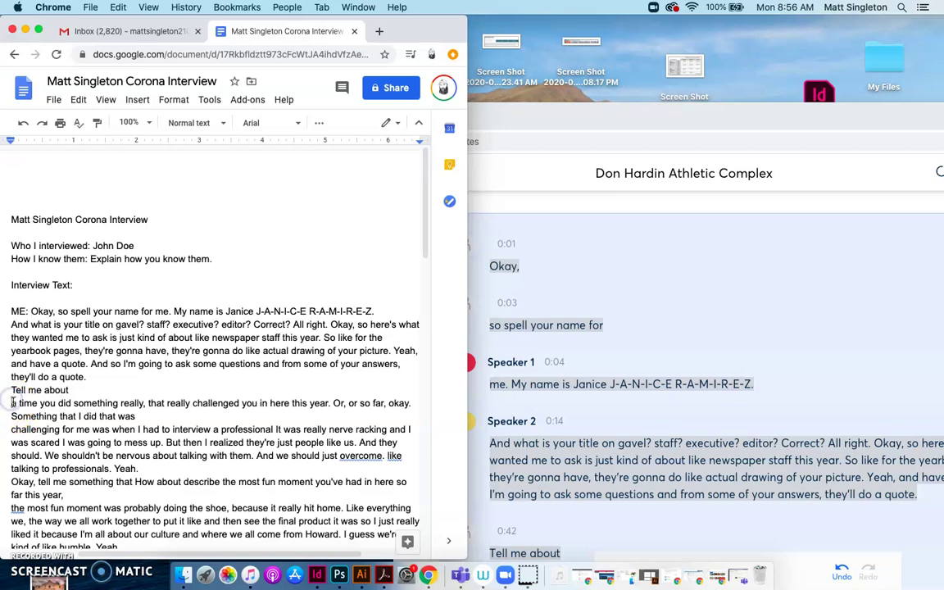
pyautogui.press('BackSpace')
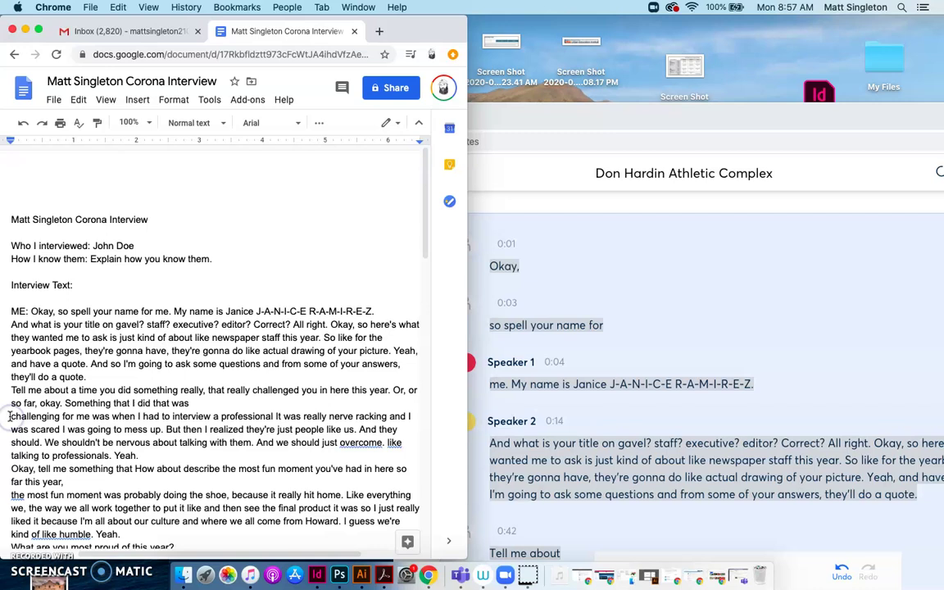
pyautogui.press('BackSpace')
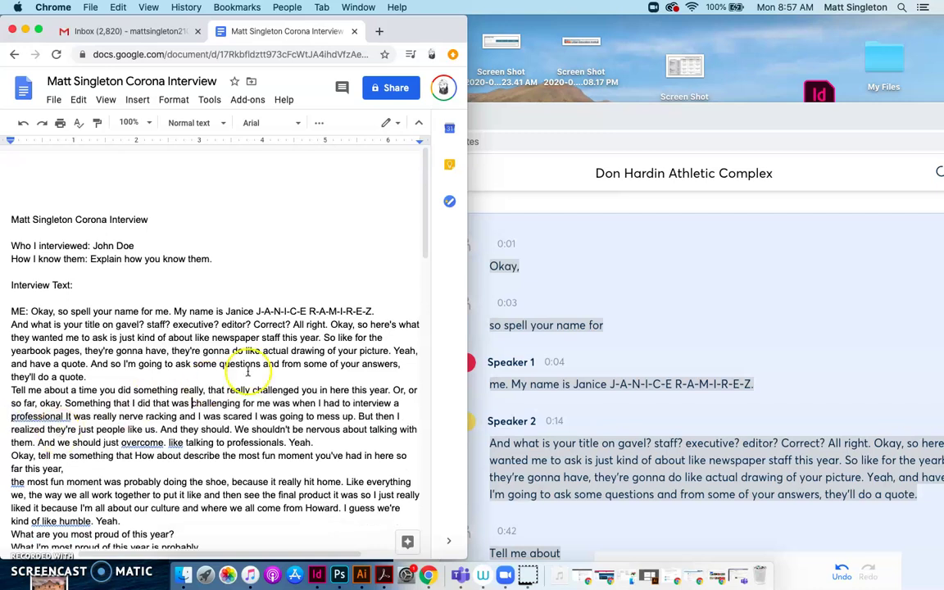
pyautogui.click(65, 402)
pyautogui.press('Return')
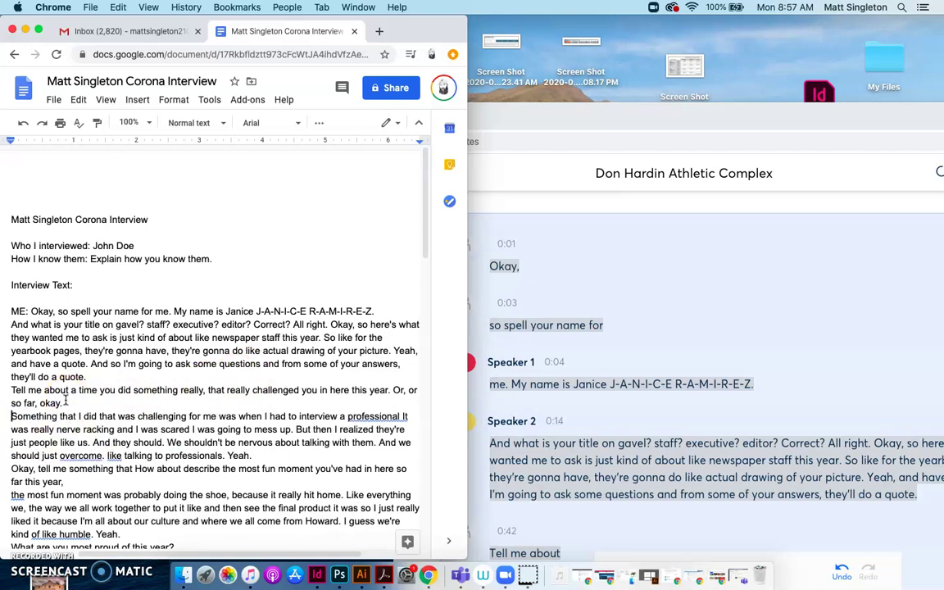
pyautogui.press('Return')
pyautogui.write('JAN')
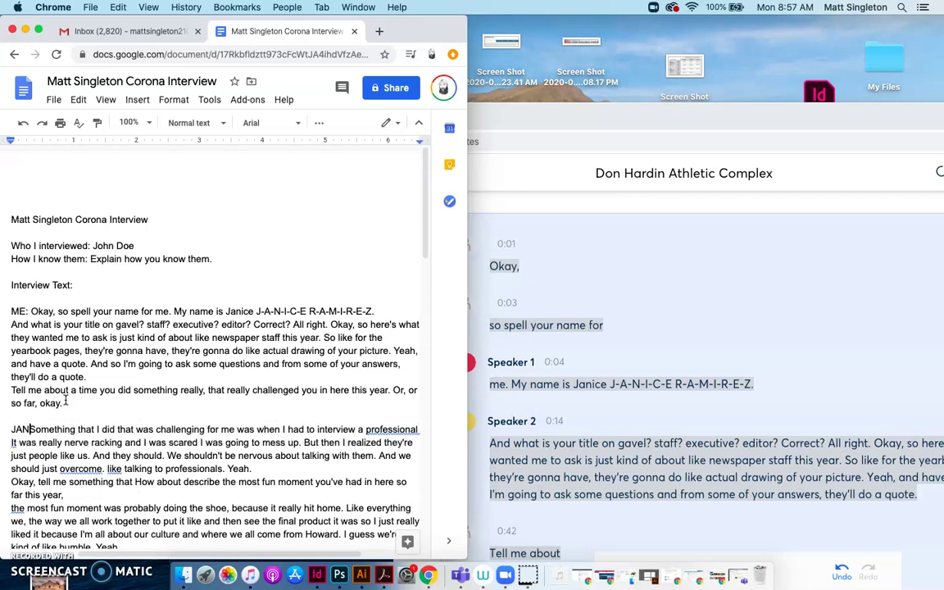
pyautogui.write('ICE:')
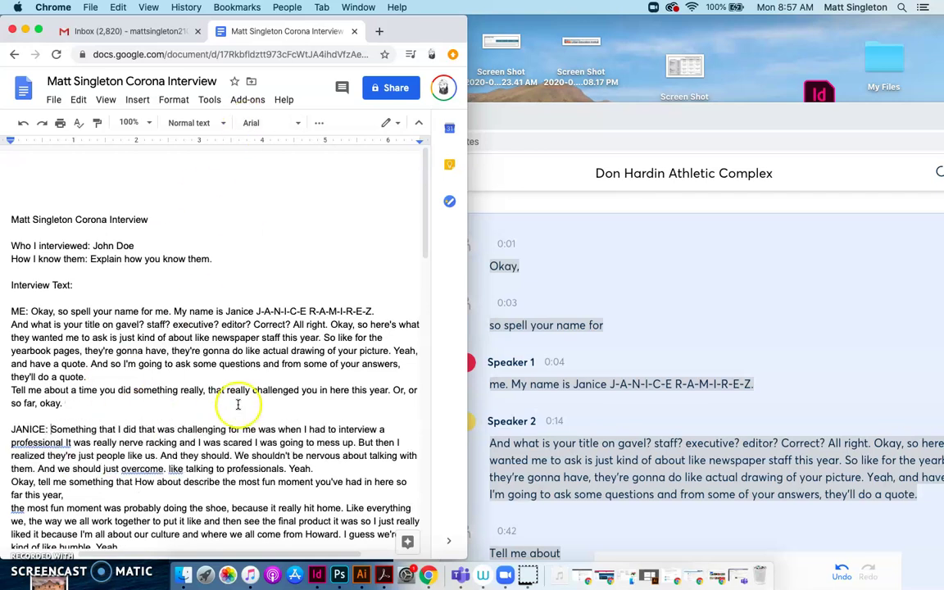
pyautogui.moveTo(423, 180); pyautogui.dragTo(392, 90)
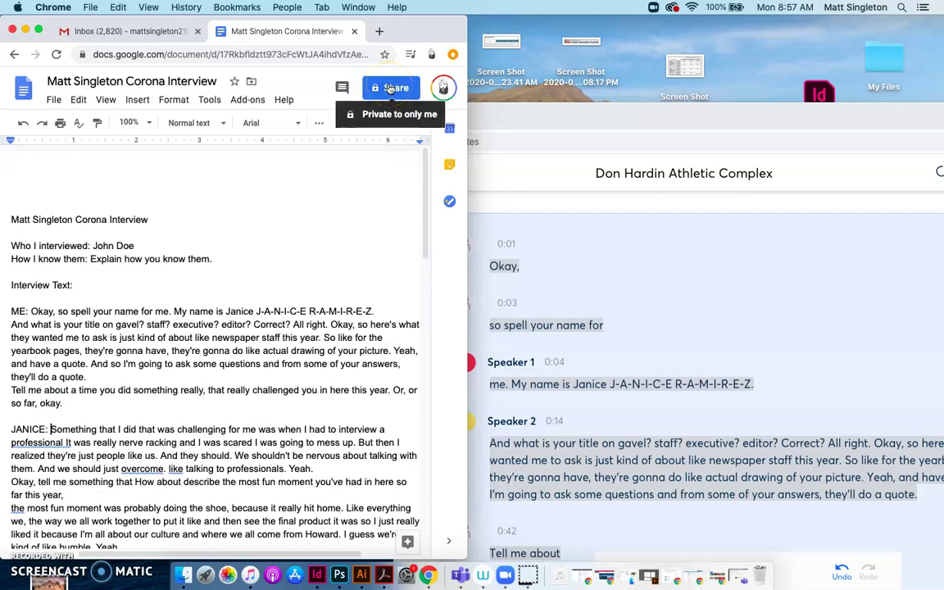
pyautogui.click(392, 87)
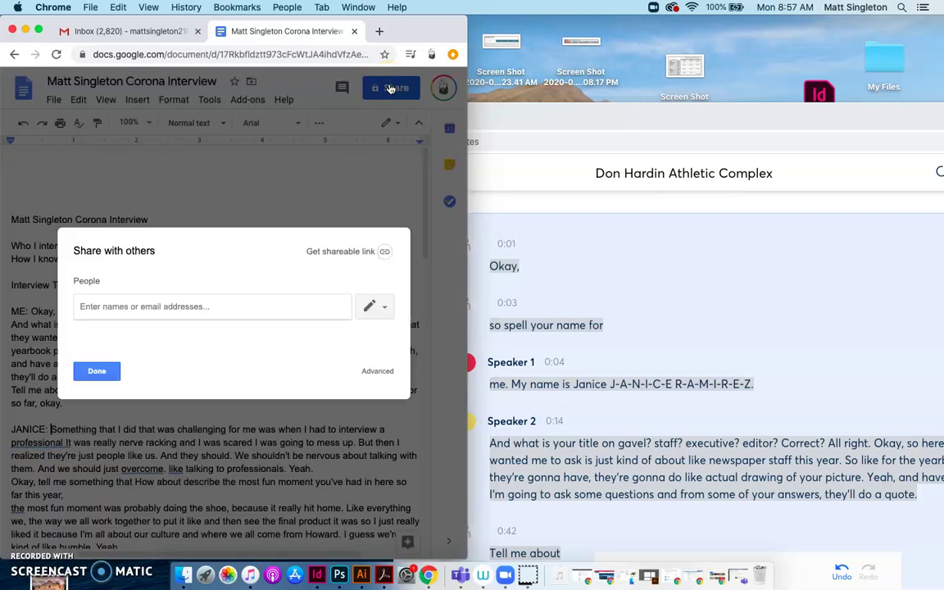
pyautogui.click(382, 308)
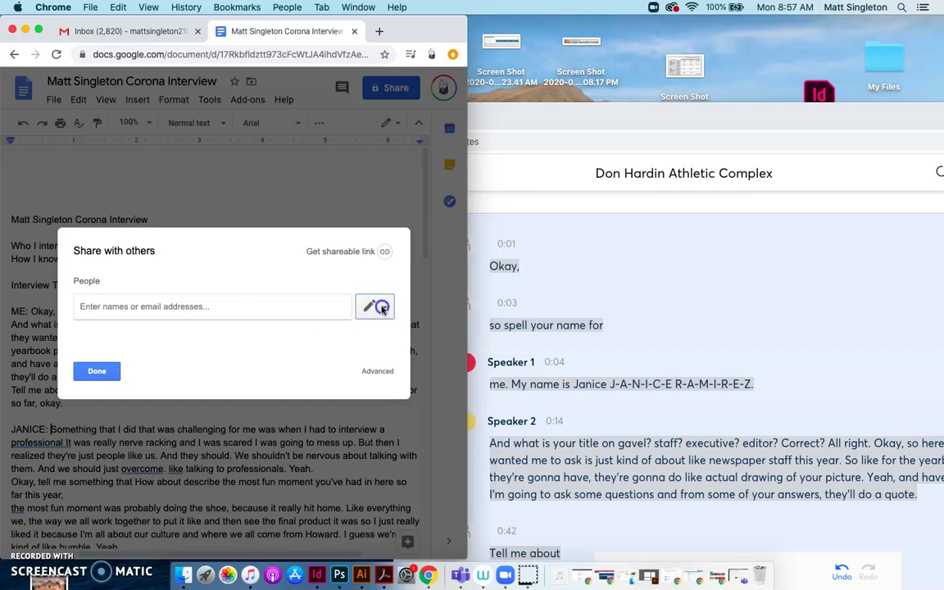
pyautogui.click(380, 307)
pyautogui.click(270, 309)
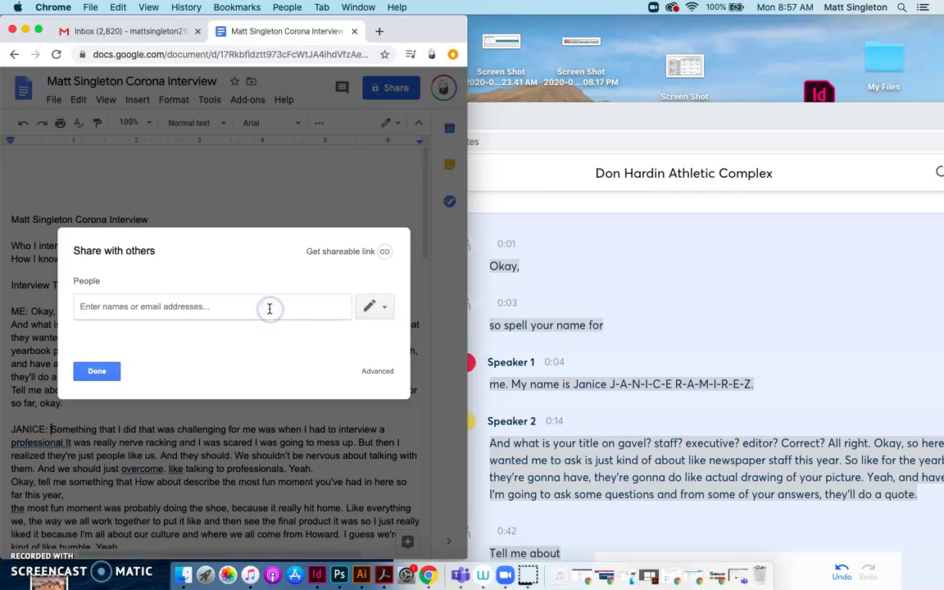
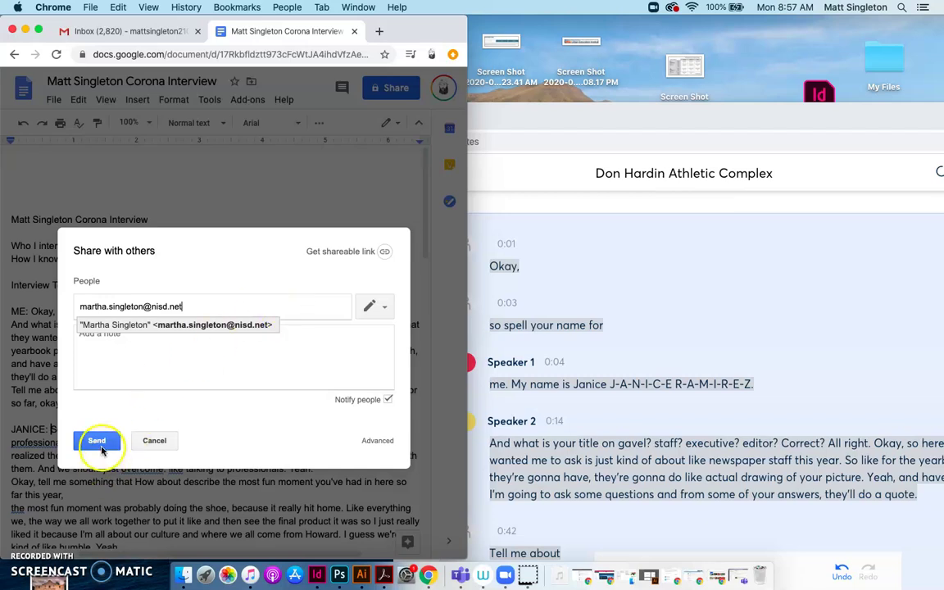
pyautogui.press('Return')
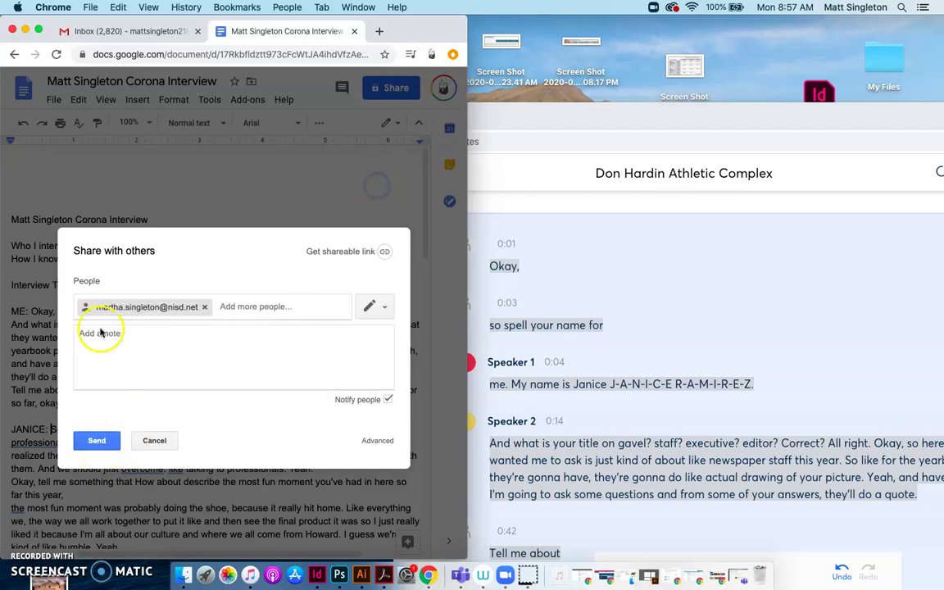
pyautogui.click(118, 343)
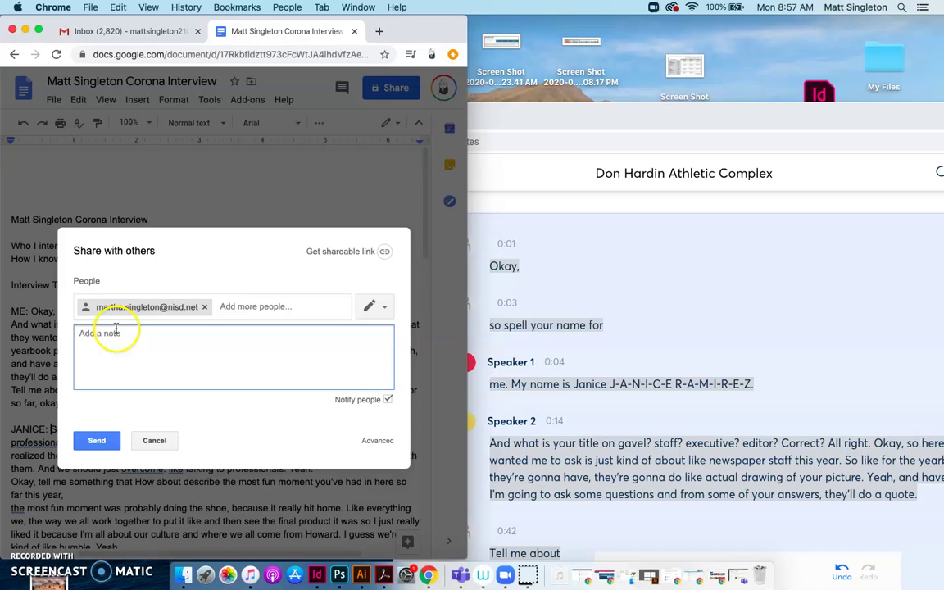
pyautogui.doubleClick(517, 114)
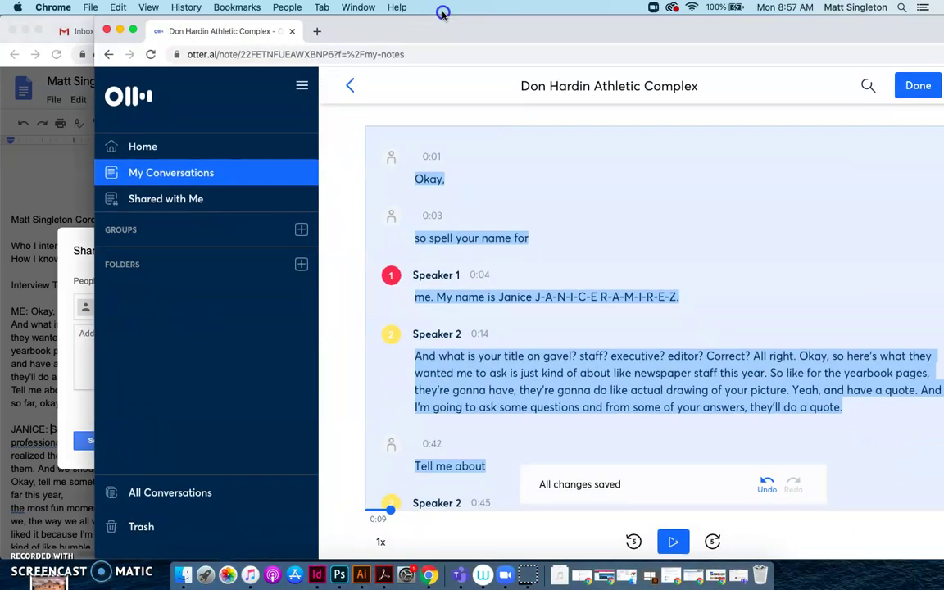
pyautogui.moveTo(419, 23)
pyautogui.mouseDown()
pyautogui.moveTo(402, 52)
pyautogui.moveTo(583, 27)
pyautogui.mouseUp()
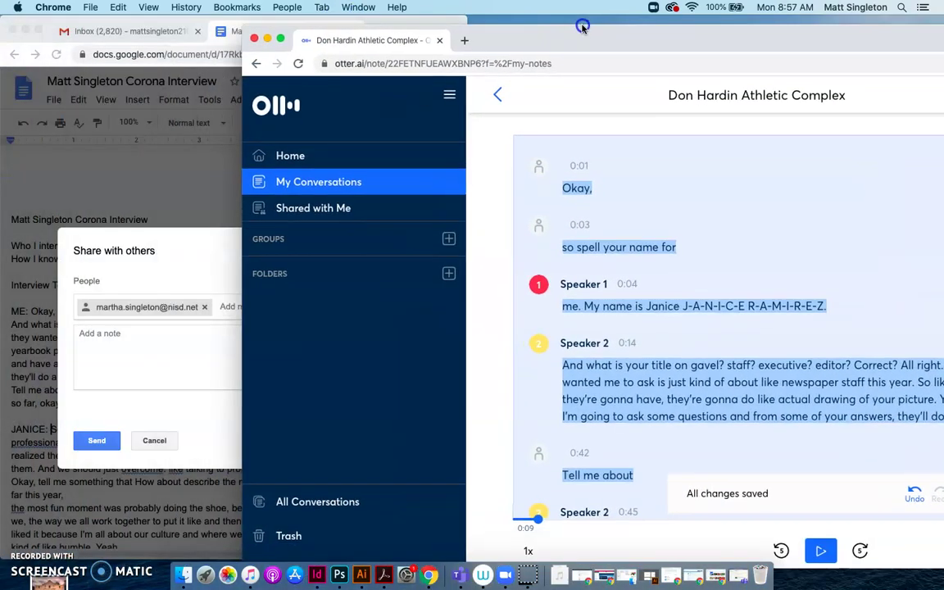
pyautogui.click(408, 19)
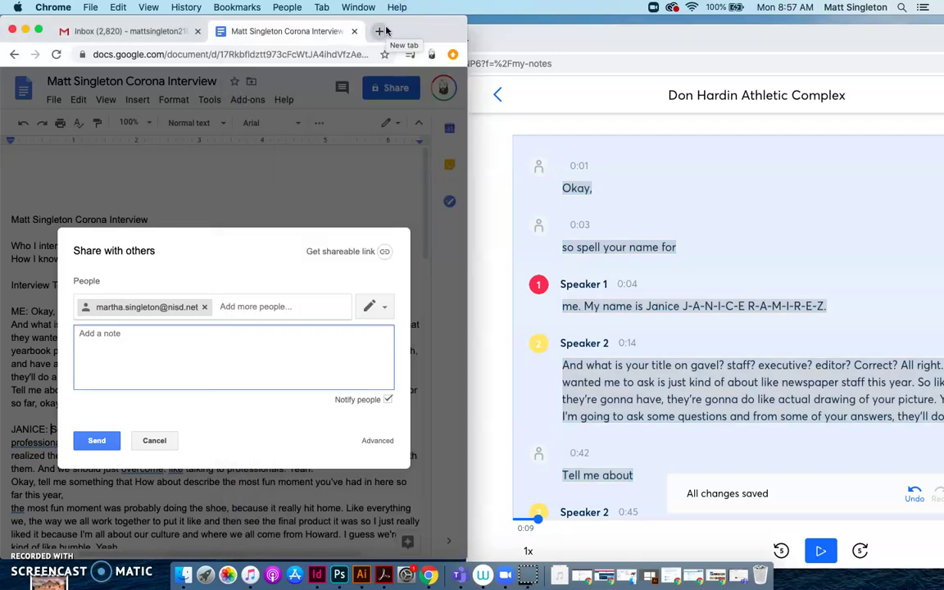
pyautogui.click(26, 539)
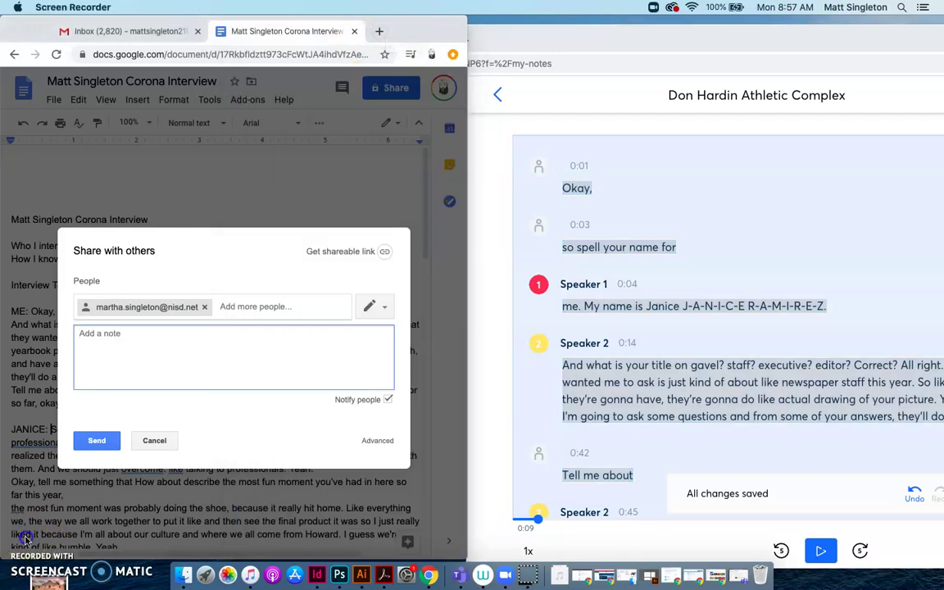